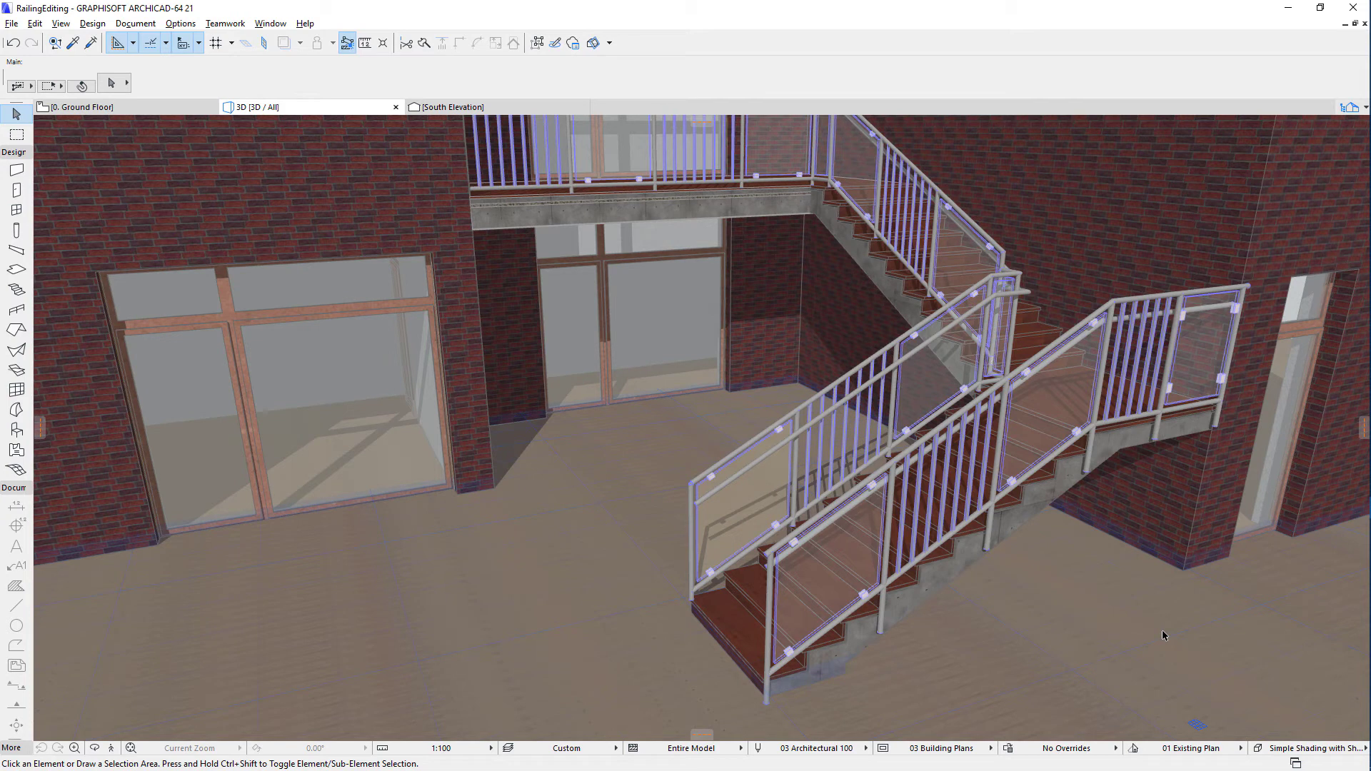
# Select the right-hand stair railing, look at its settings, then enter Railing Edit Mode
pyautogui.click(1113, 305)
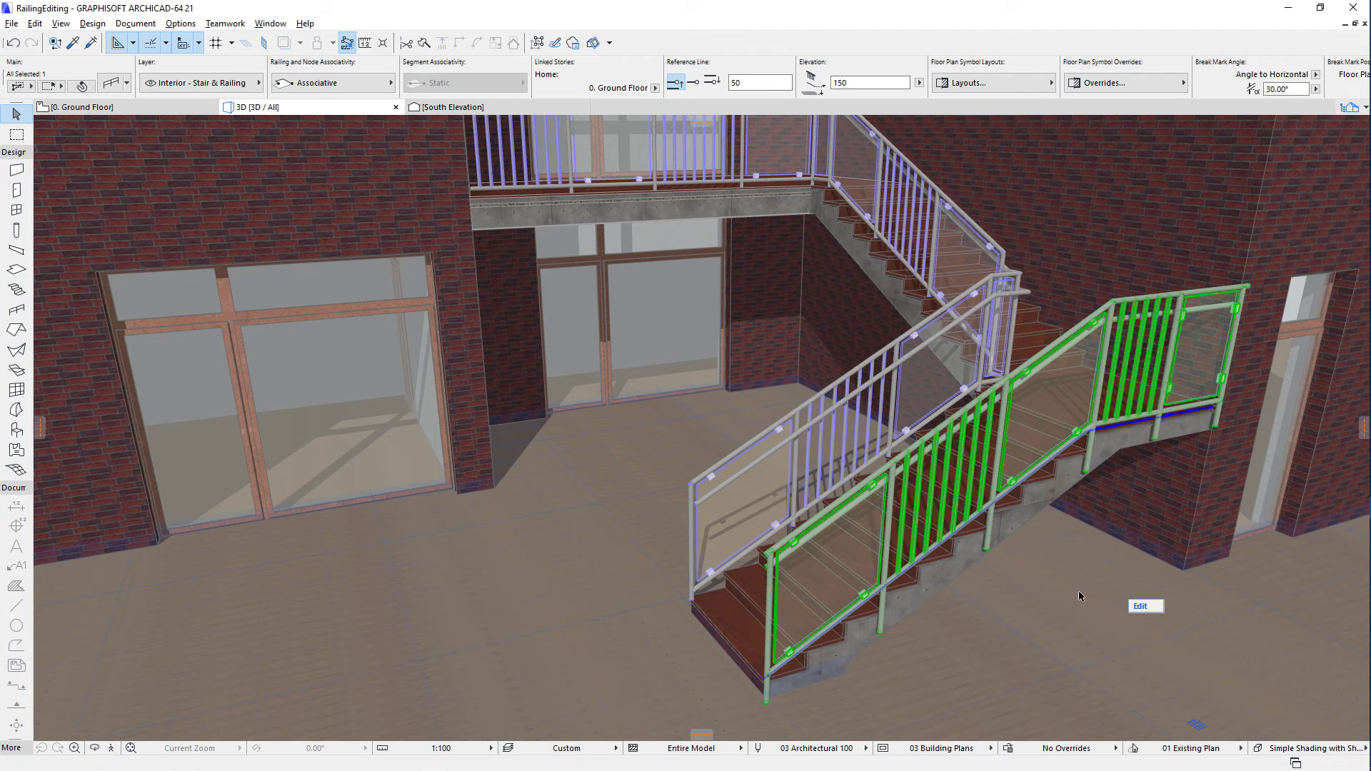
pyautogui.click(110, 83)
pyautogui.click(1085, 610)
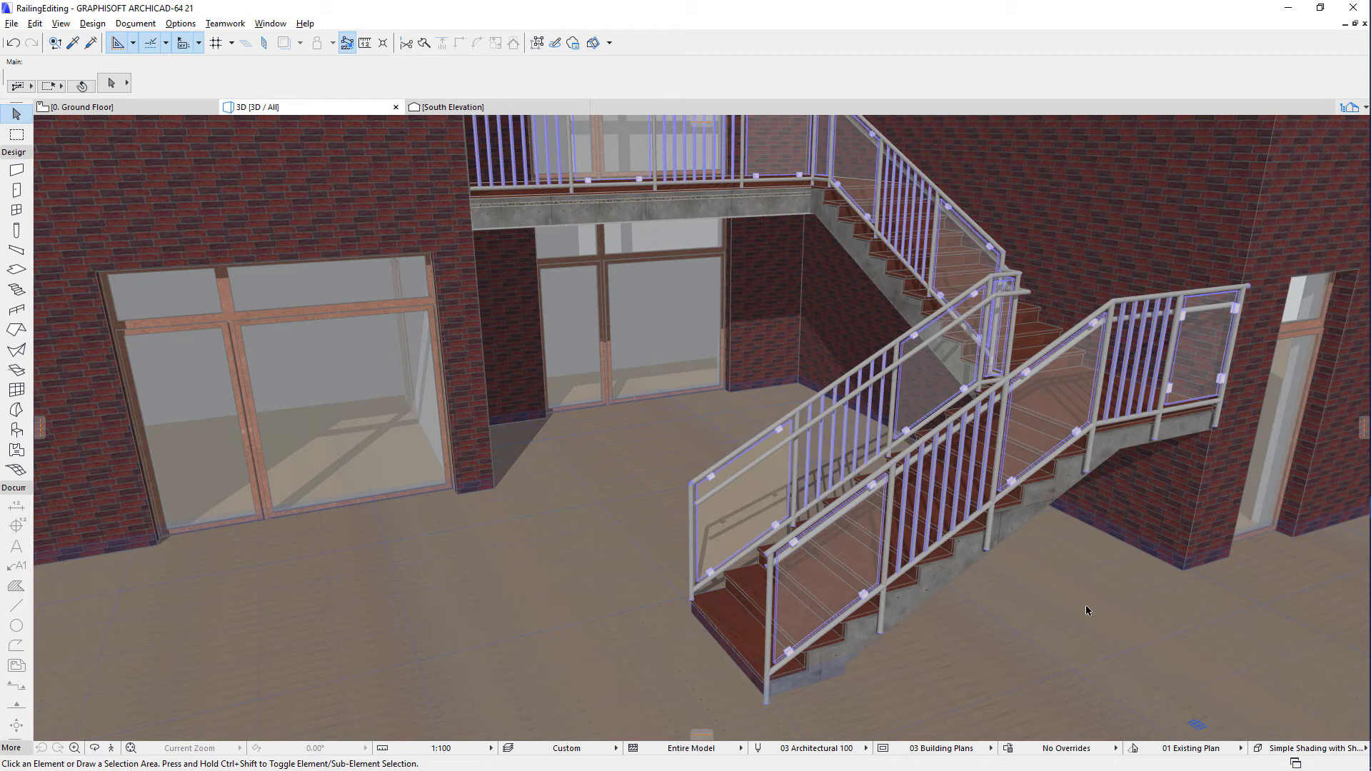
pyautogui.click(1113, 306)
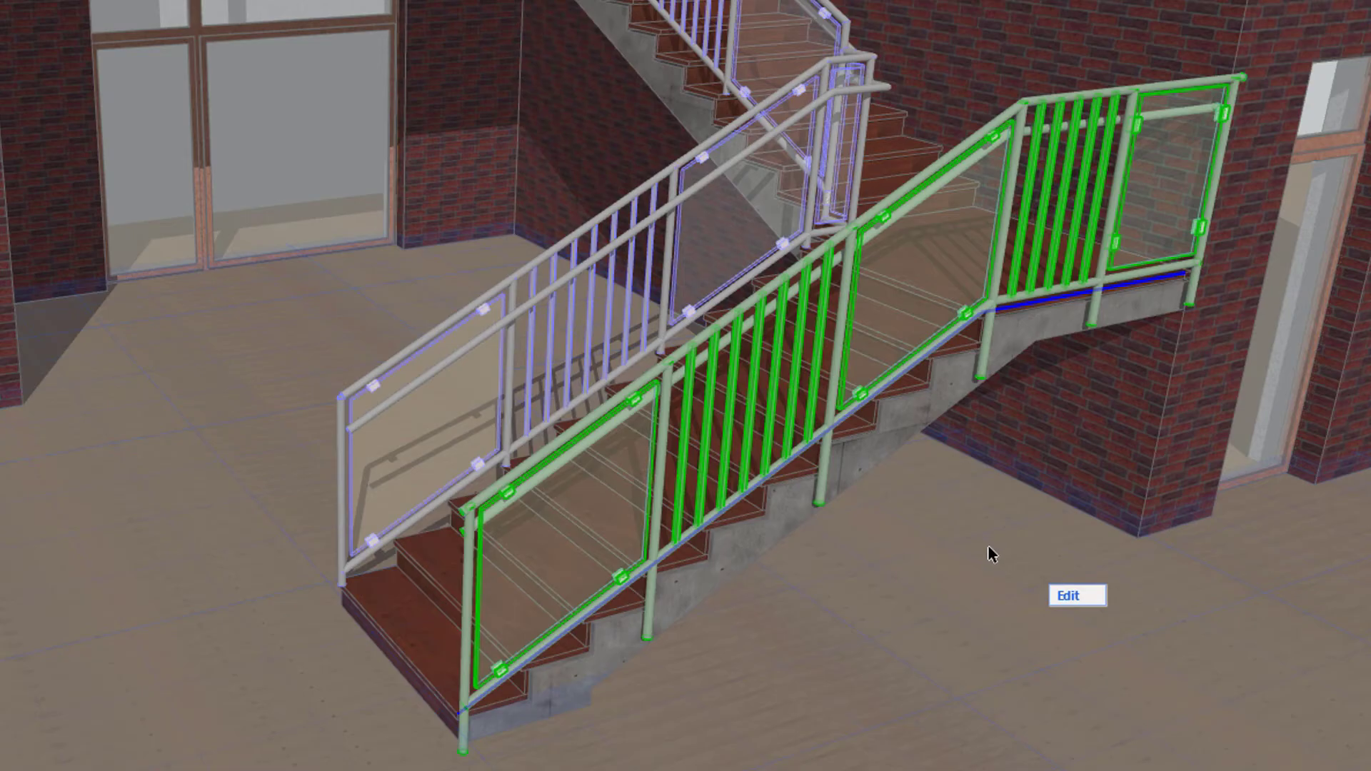
pyautogui.click(1094, 597)
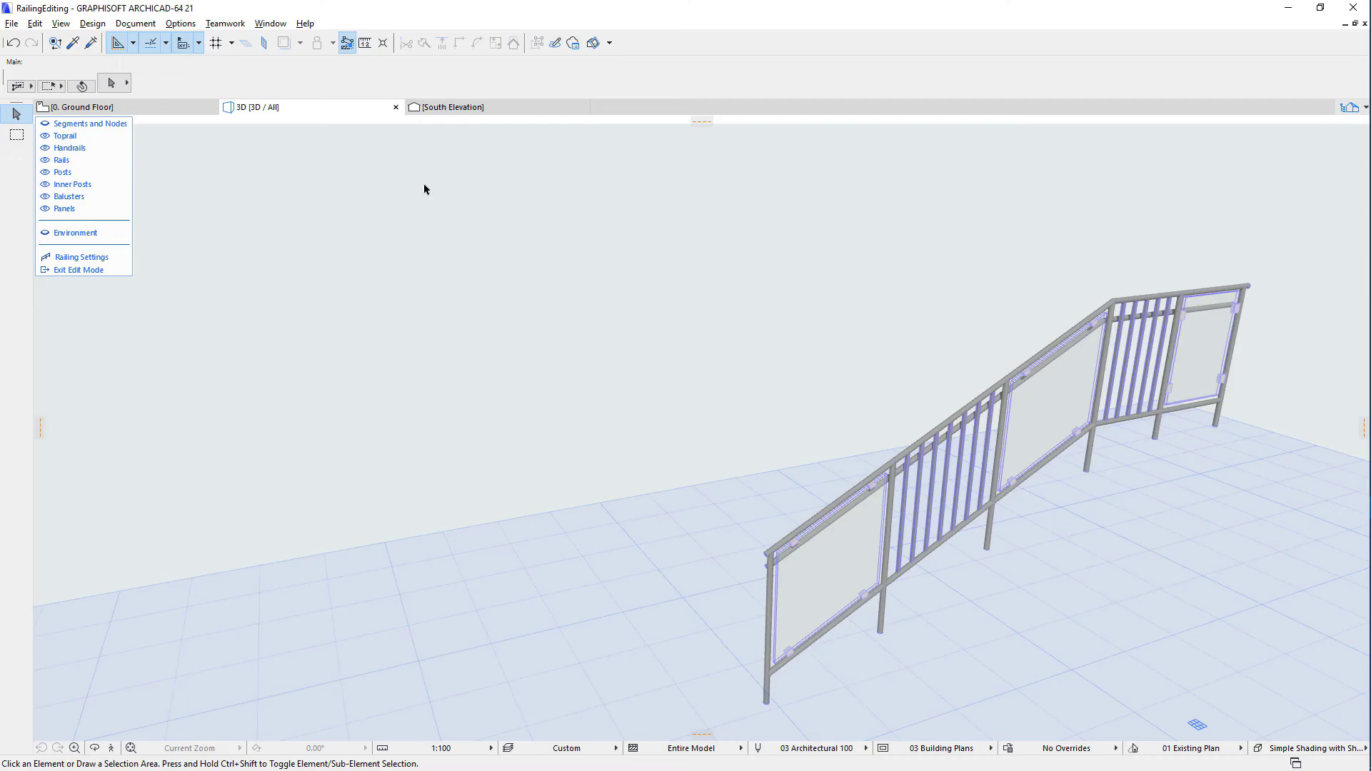
# Save the 3D edit view as 'Railing Edit Mode', then view the Ground Floor and South Elevation
pyautogui.rightClick(359, 112)
pyautogui.click(585, 140)
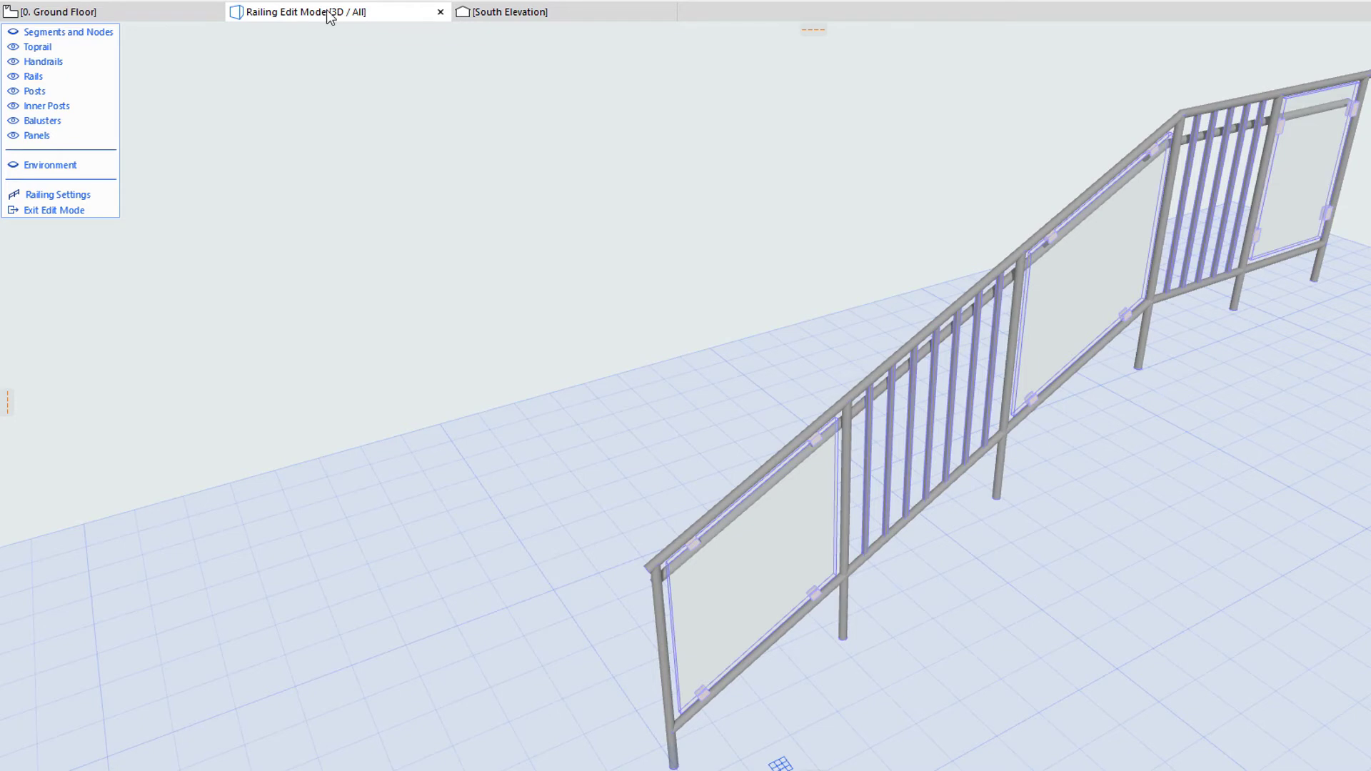
pyautogui.click(177, 16)
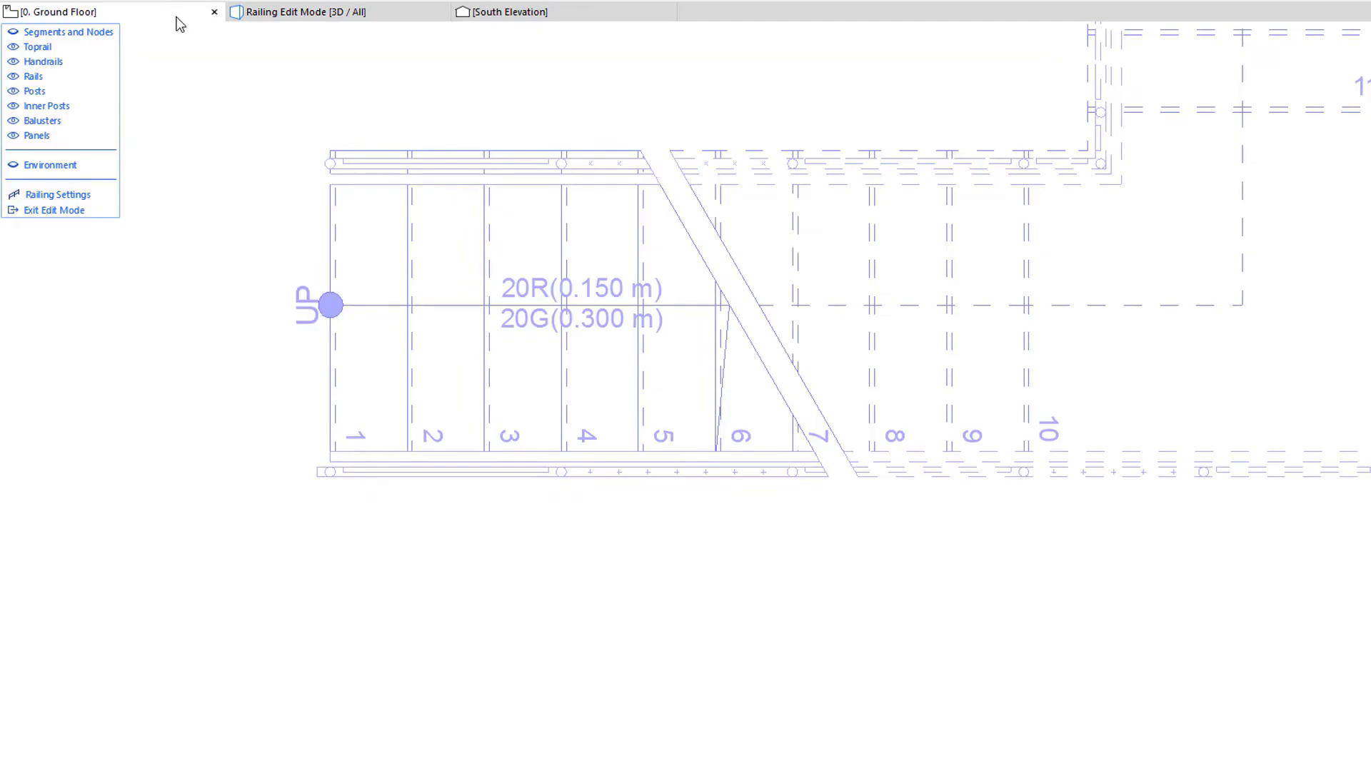
pyautogui.hotkey('ctrl', 'Tab')
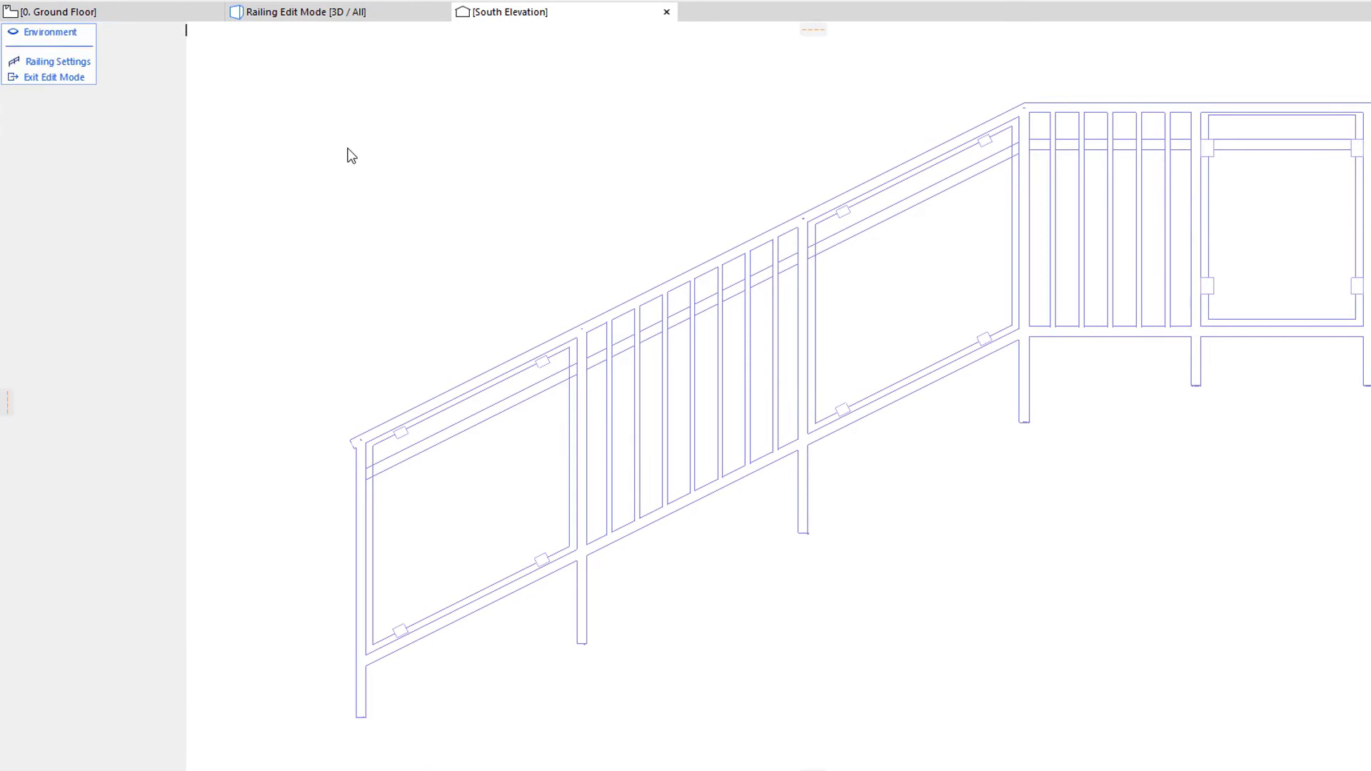
# Compare the railing again in Ground Floor and South Elevation before returning to 3D
pyautogui.click(394, 15)
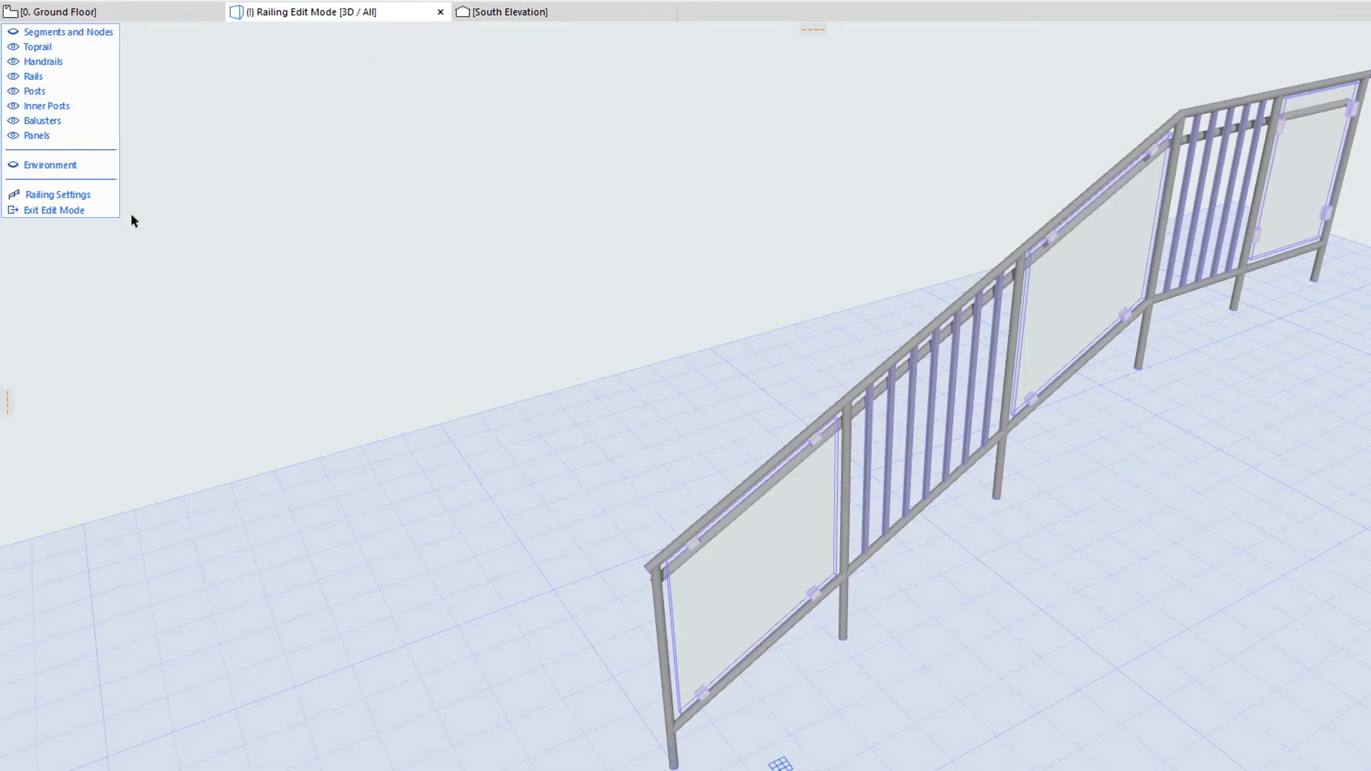
pyautogui.click(177, 19)
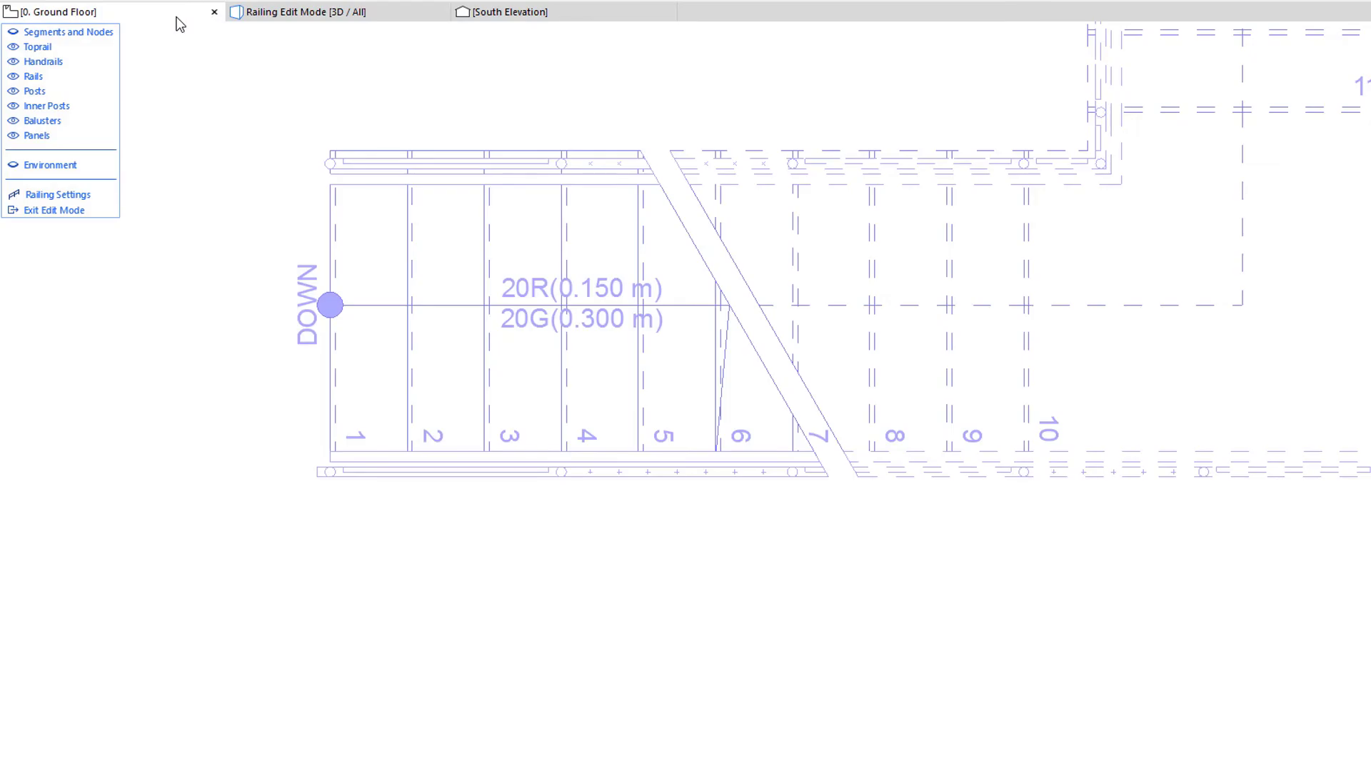
pyautogui.hotkey('ctrl', 'shift', 'Tab')
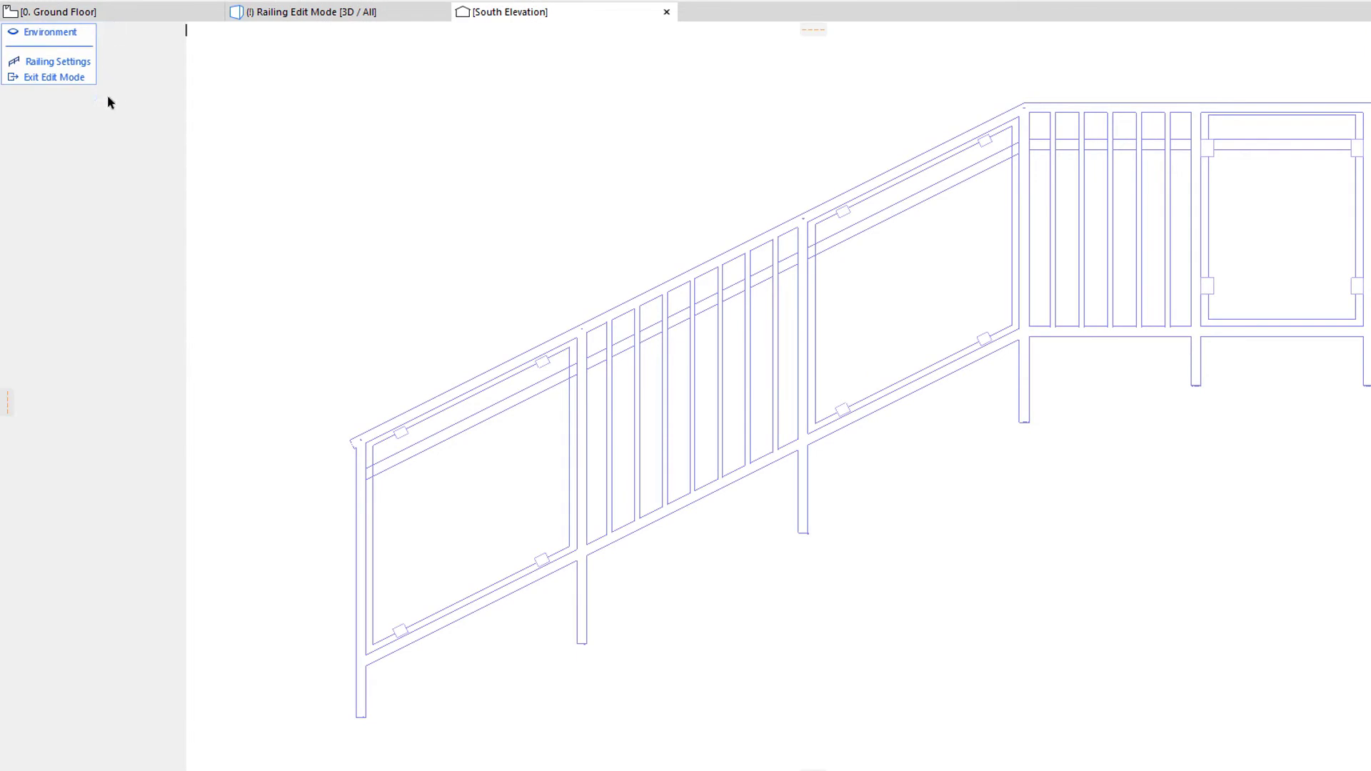
pyautogui.click(297, 15)
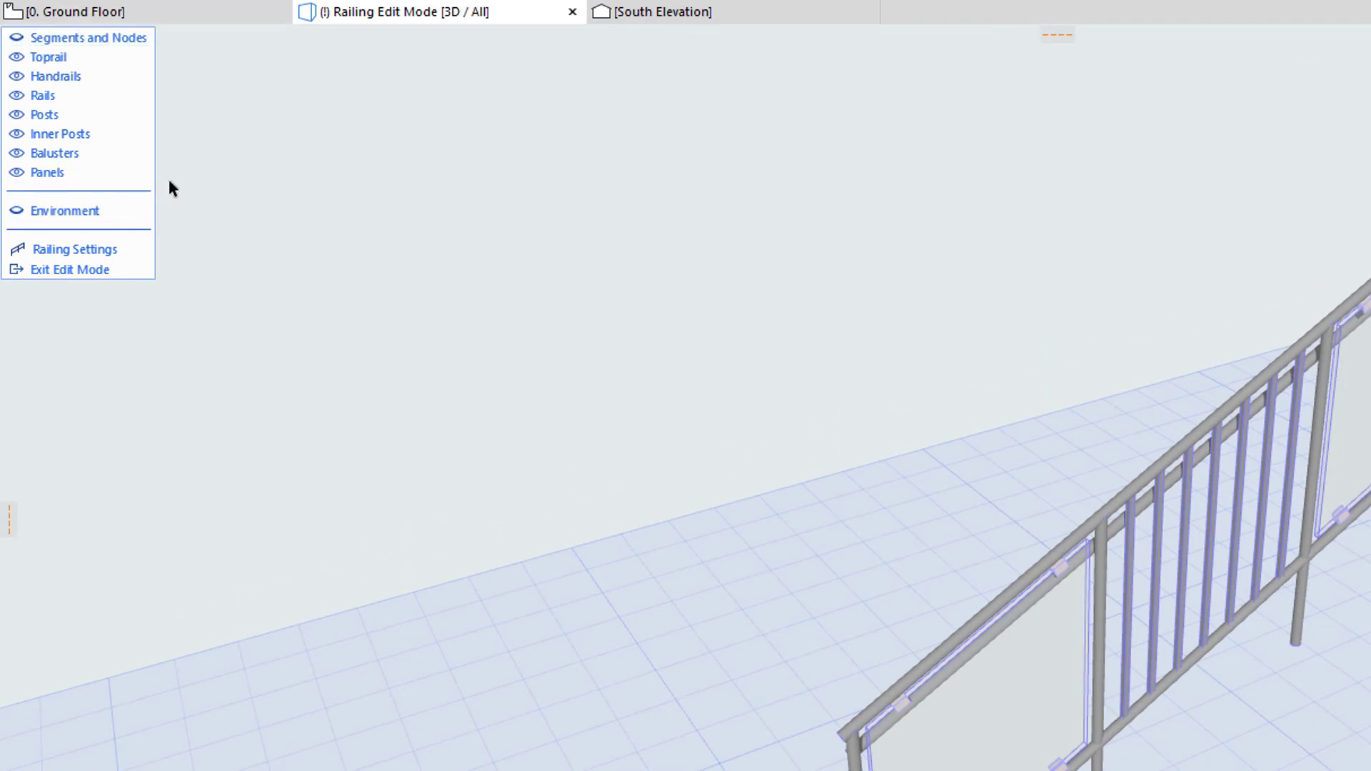
# Hide Panels, Balusters, Inner Posts, Posts, Rails, Handrails and Toprail, leaving Segments and Nodes shown
pyautogui.click(13, 176)
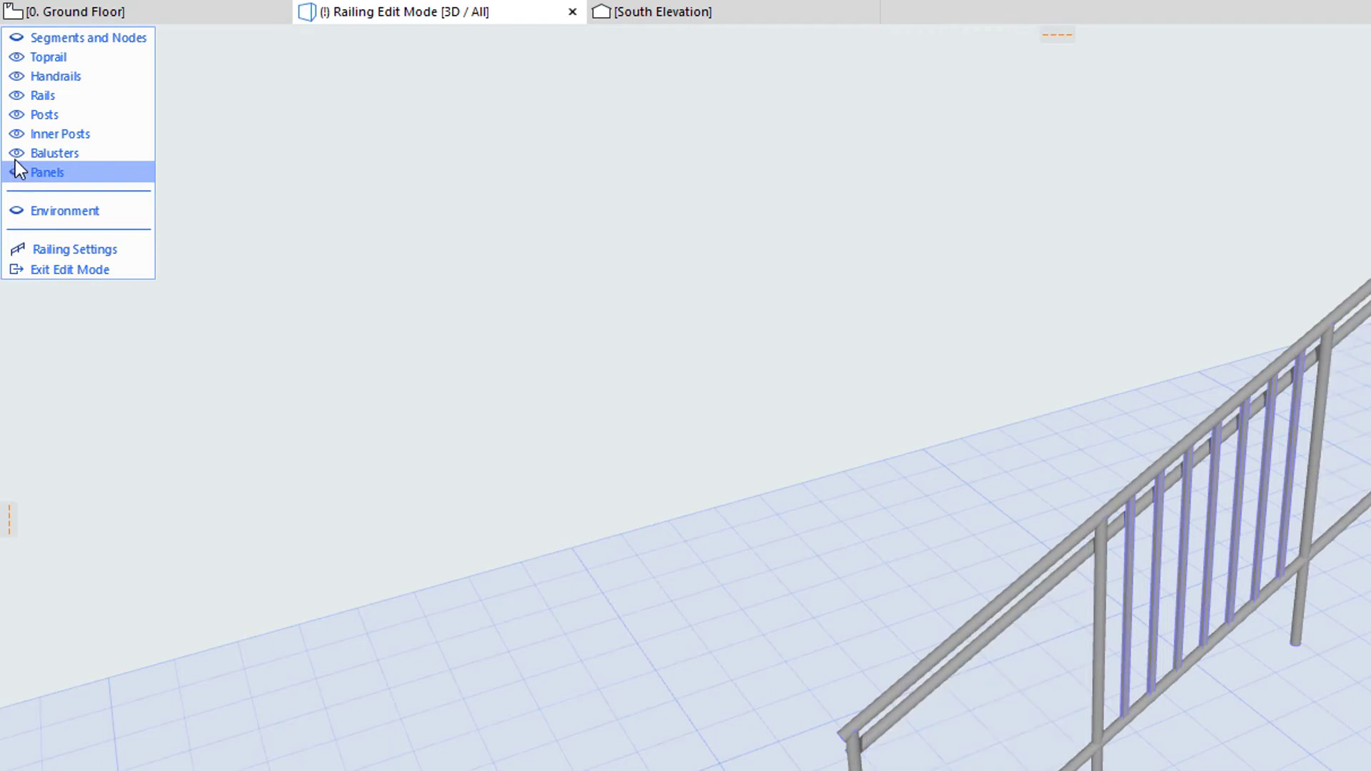
pyautogui.click(15, 155)
pyautogui.click(15, 135)
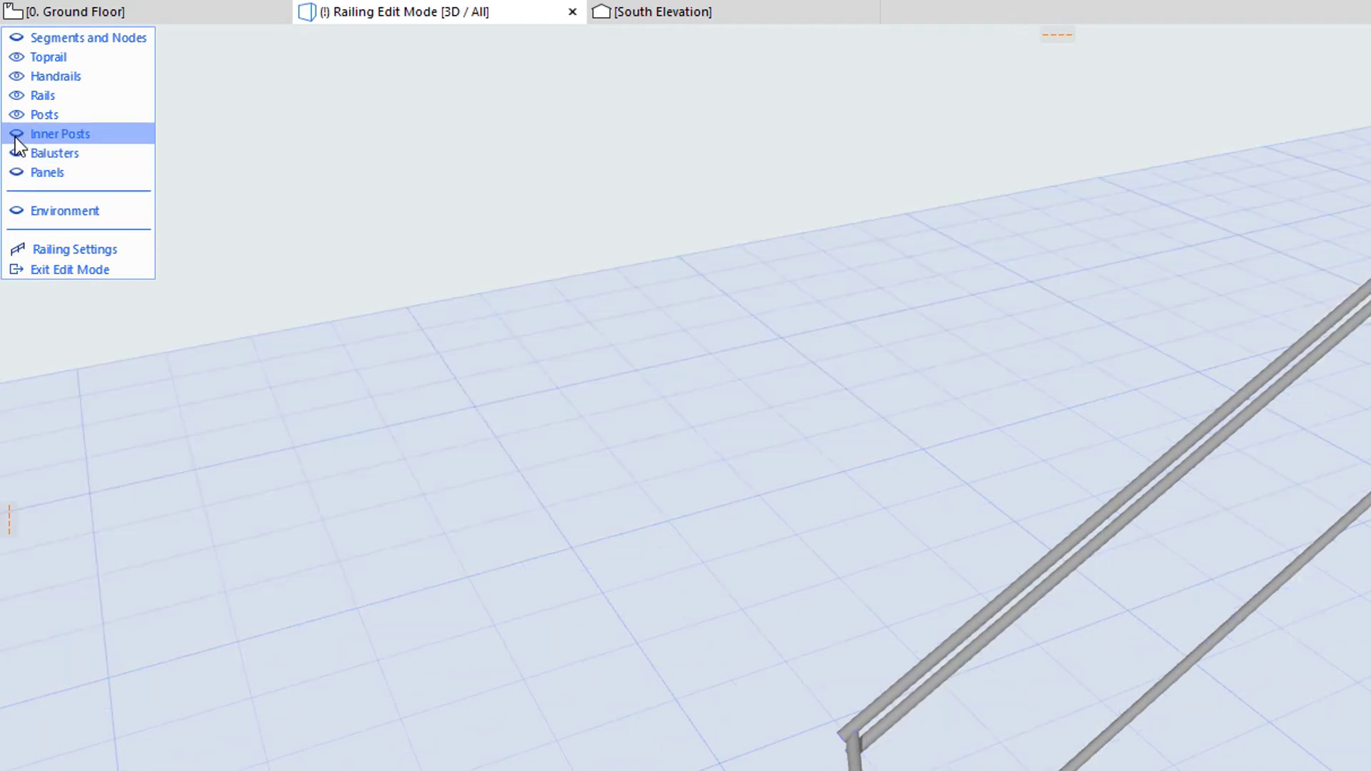
pyautogui.click(24, 110)
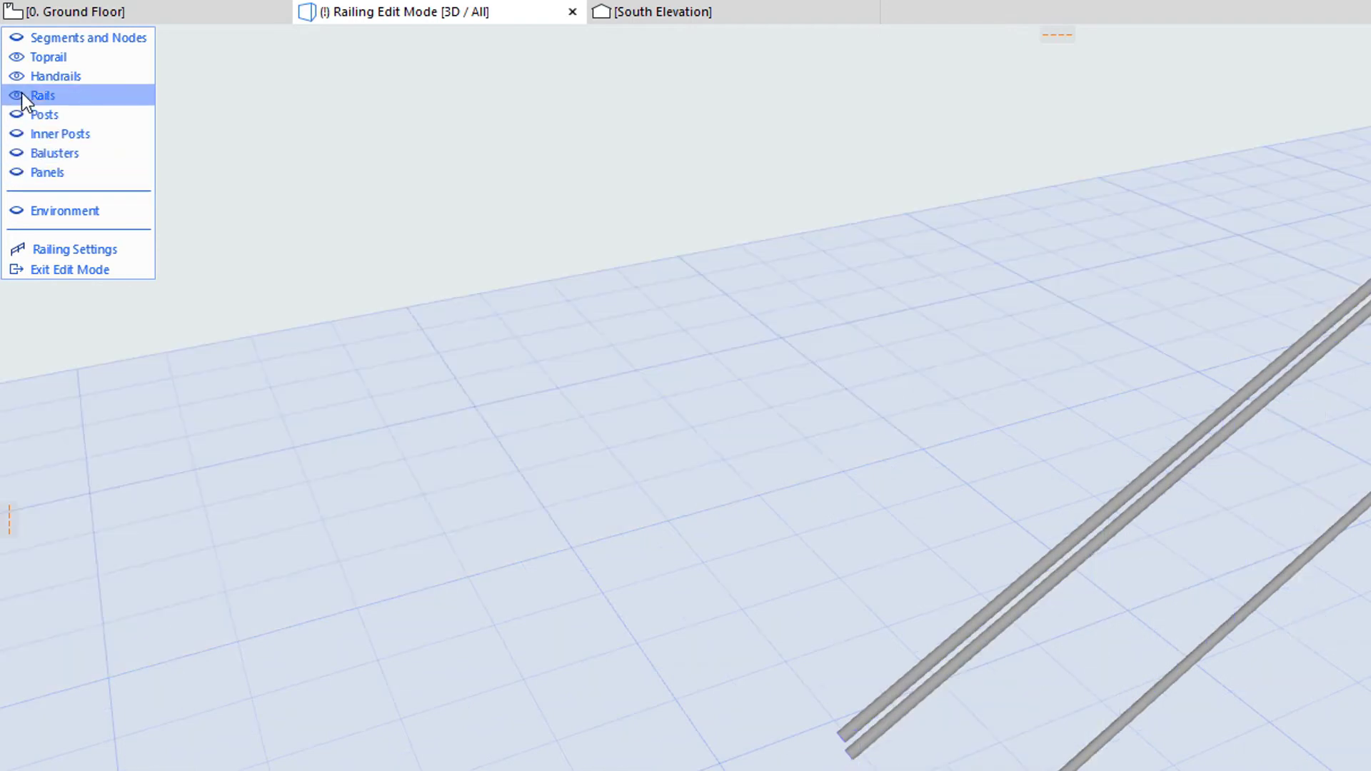
pyautogui.click(21, 92)
pyautogui.click(16, 77)
pyautogui.click(16, 61)
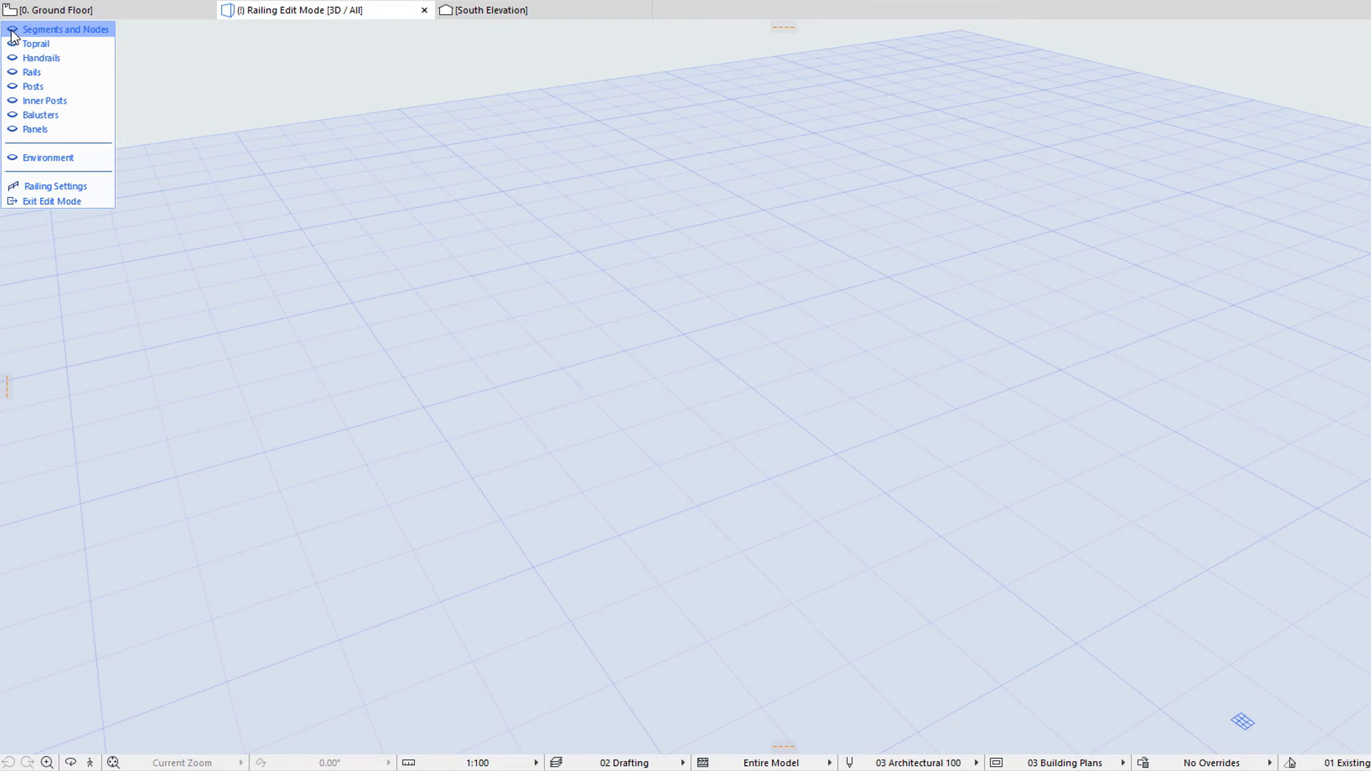
pyautogui.click(12, 32)
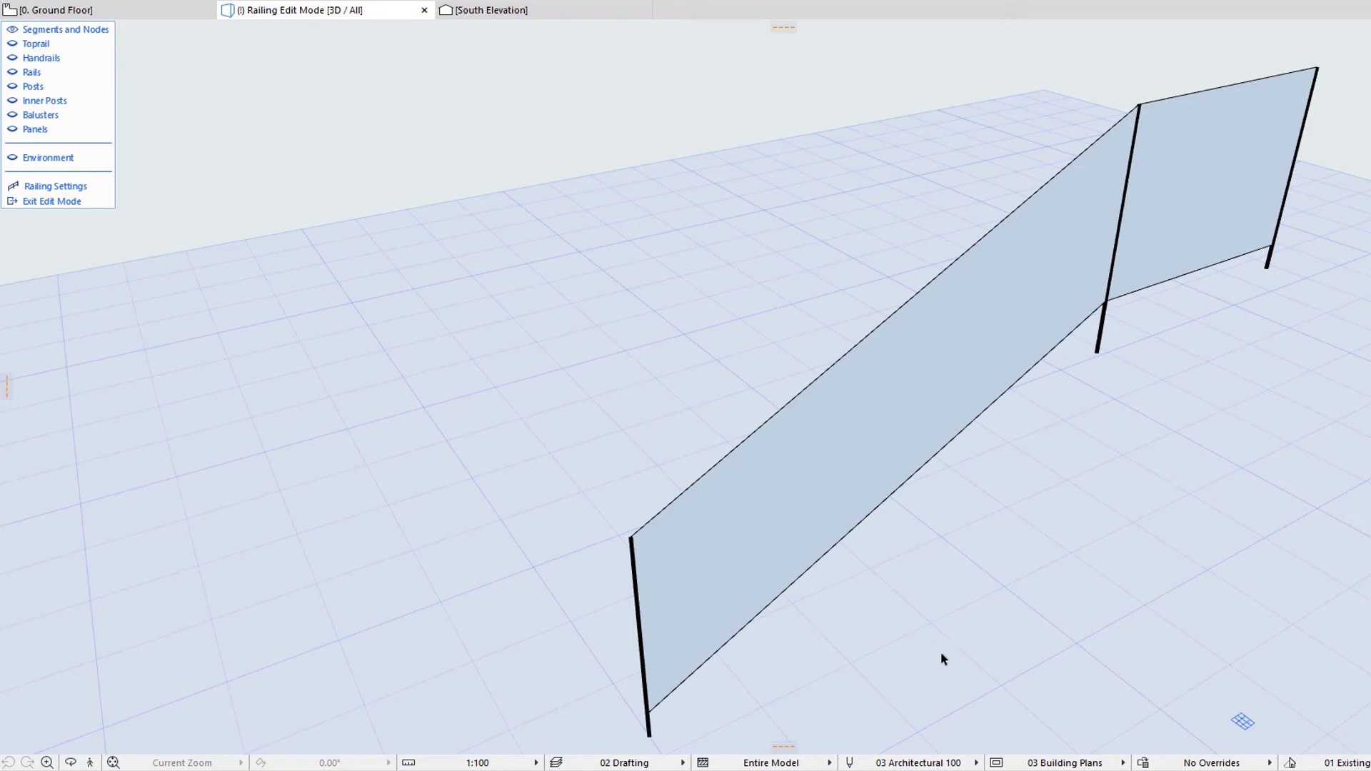
pyautogui.click(649, 730)
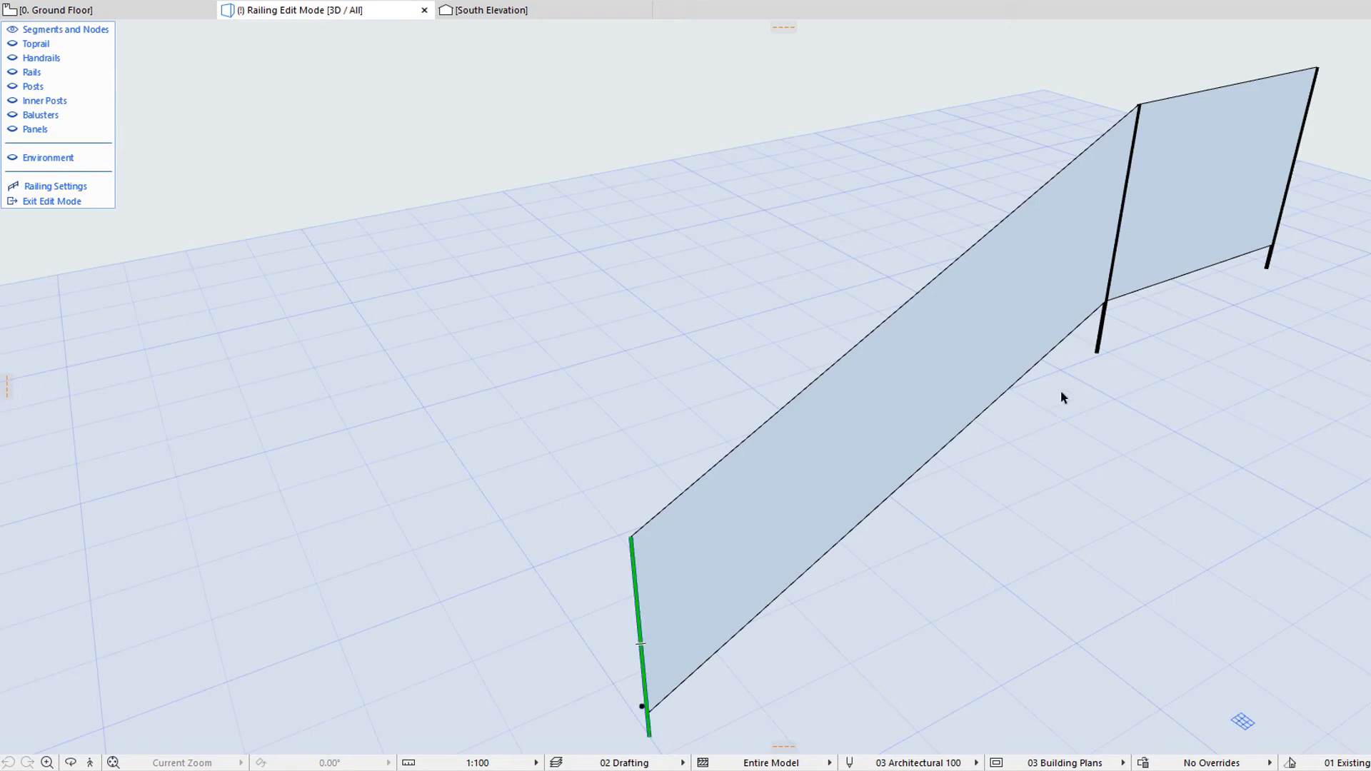
pyautogui.click(1099, 346)
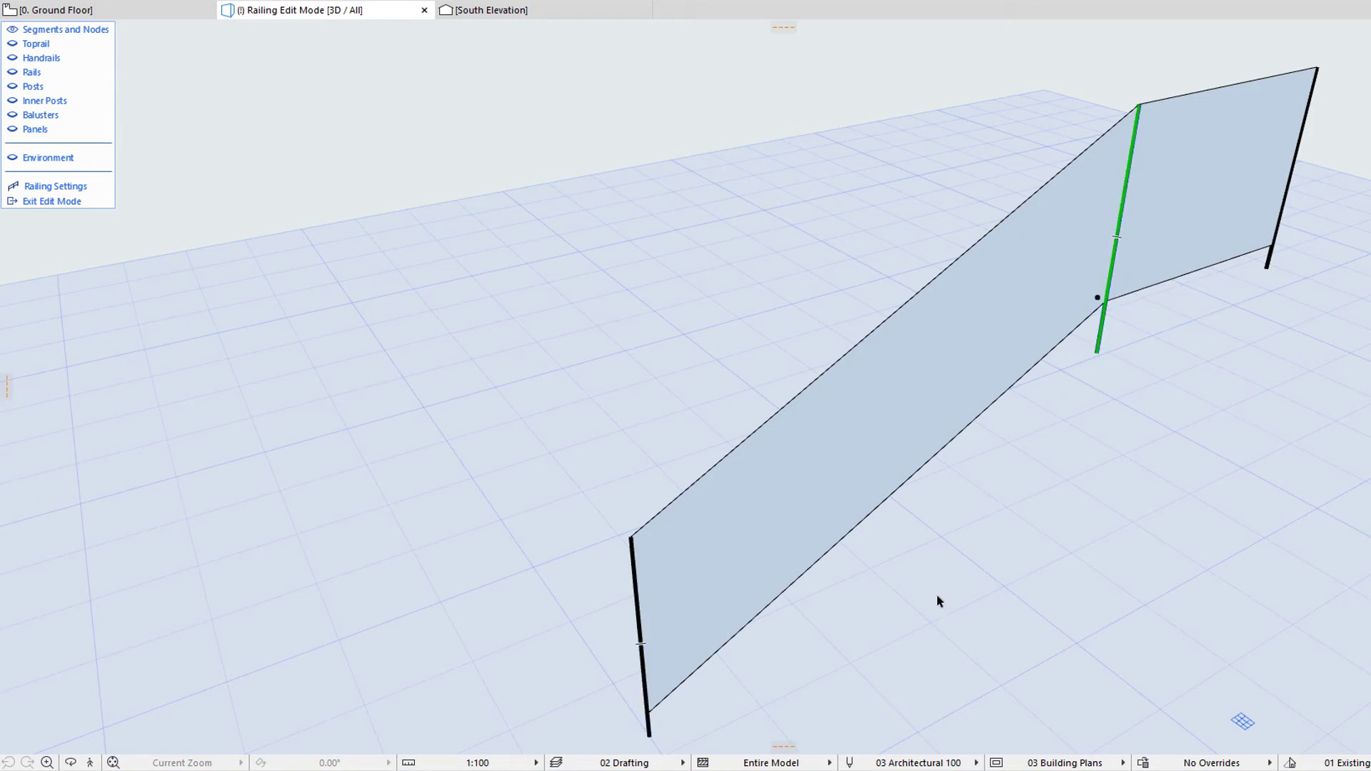
pyautogui.click(648, 728)
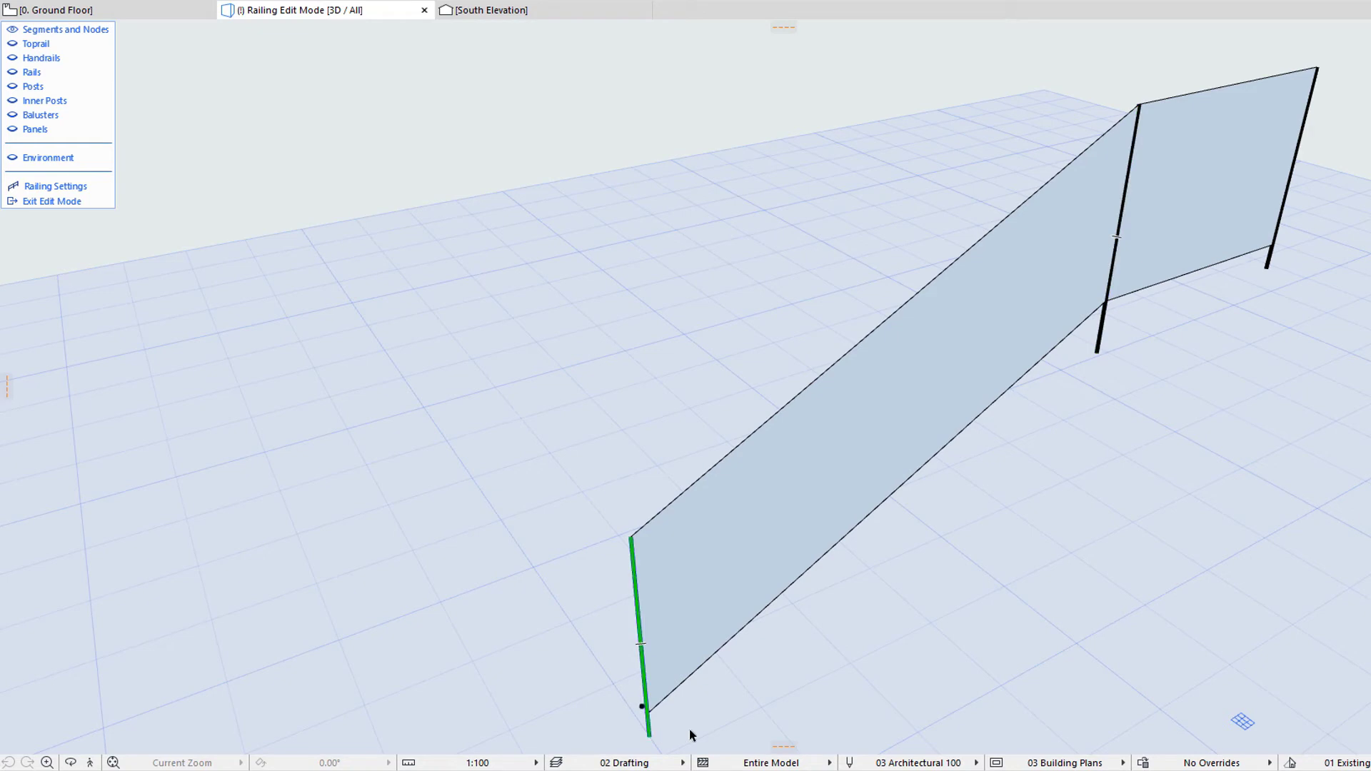
pyautogui.click(641, 706)
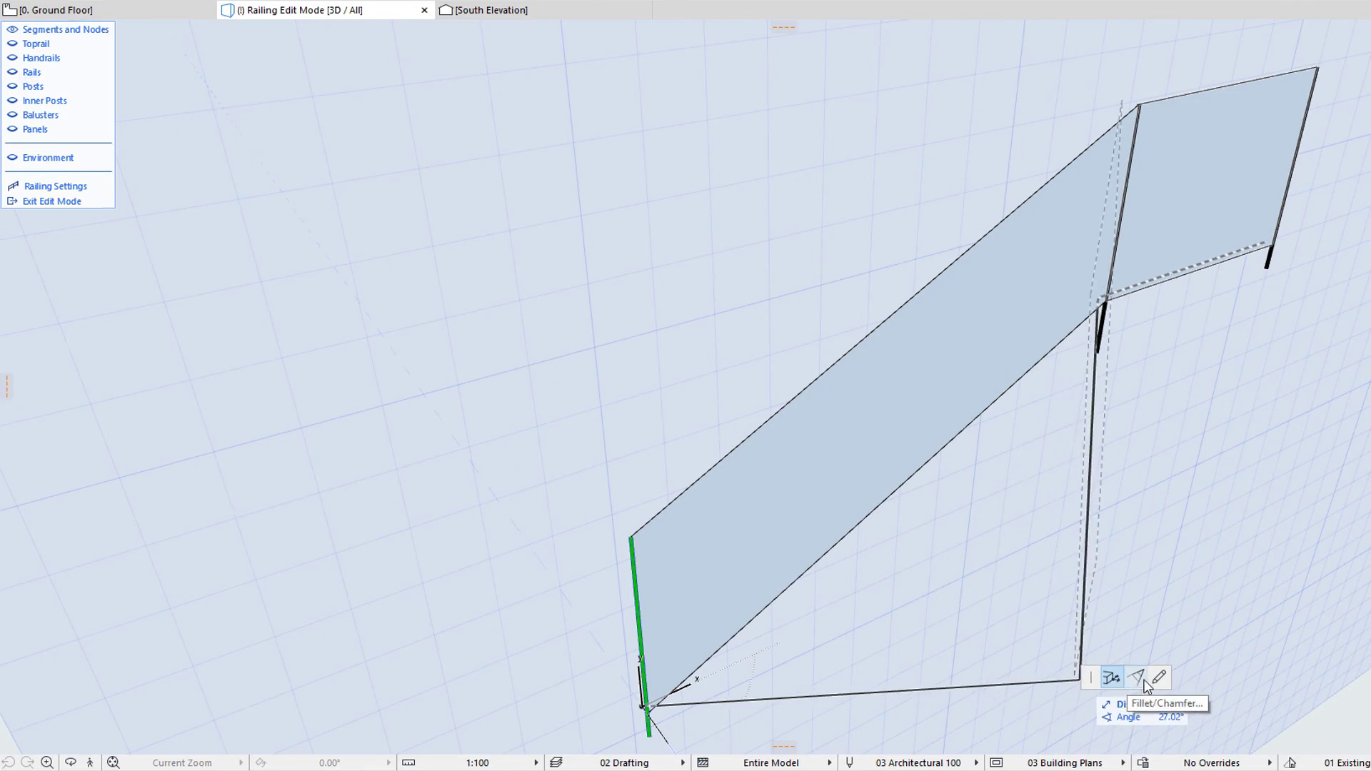
pyautogui.press('Escape')
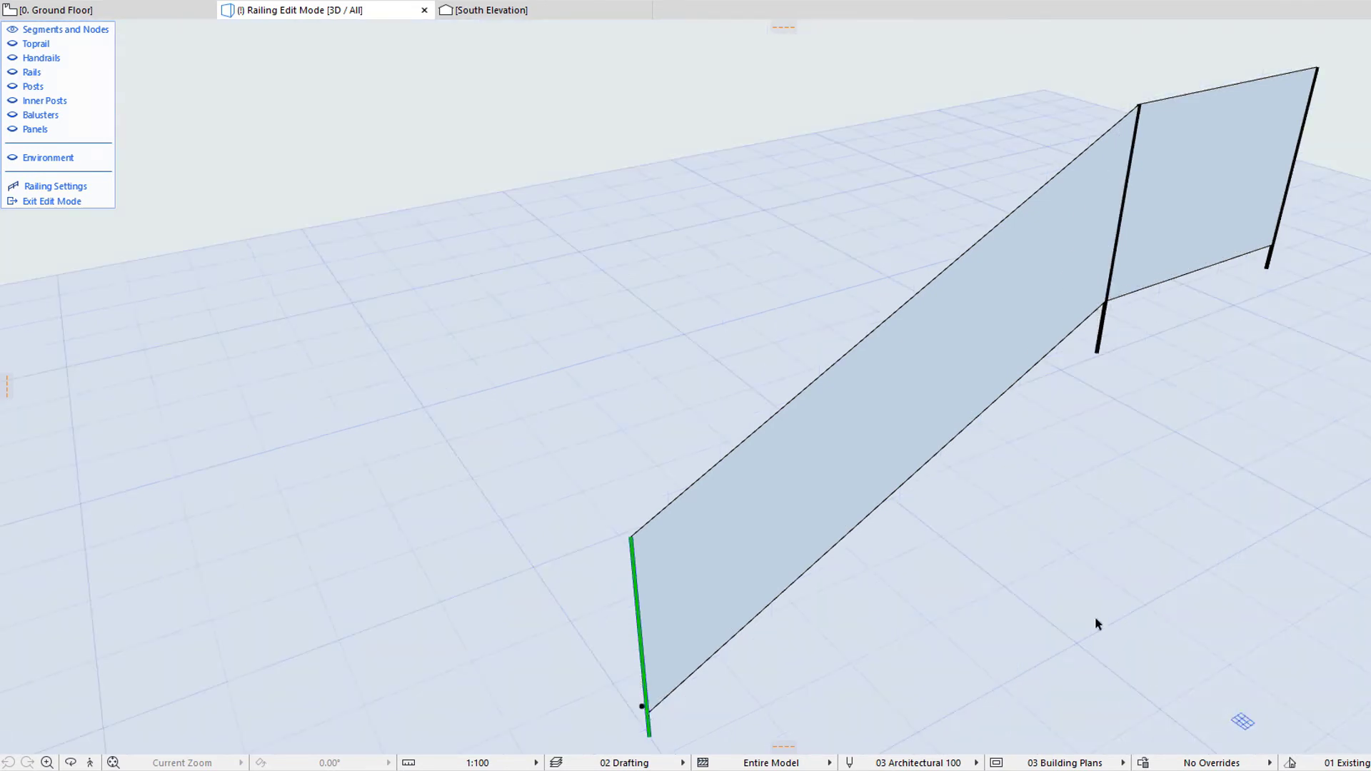
pyautogui.press('Escape')
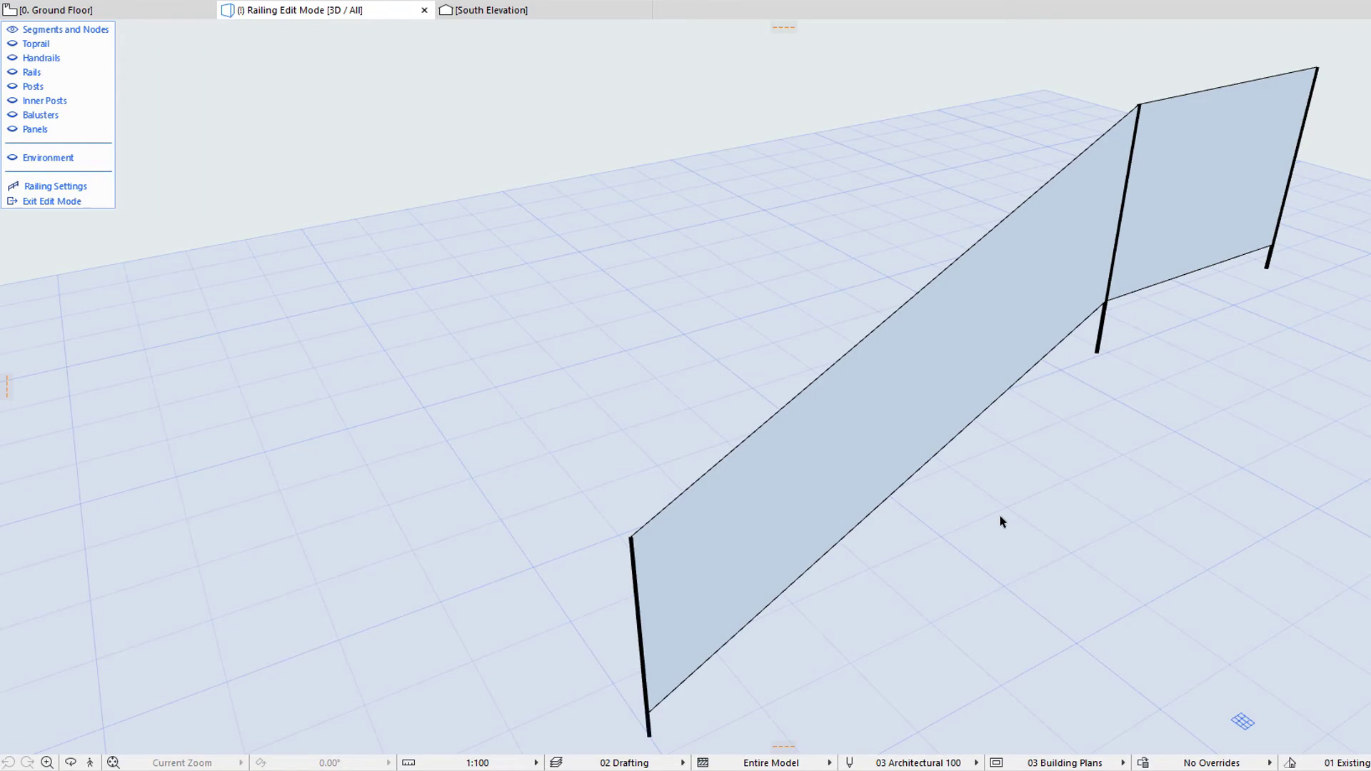
pyautogui.click(873, 344)
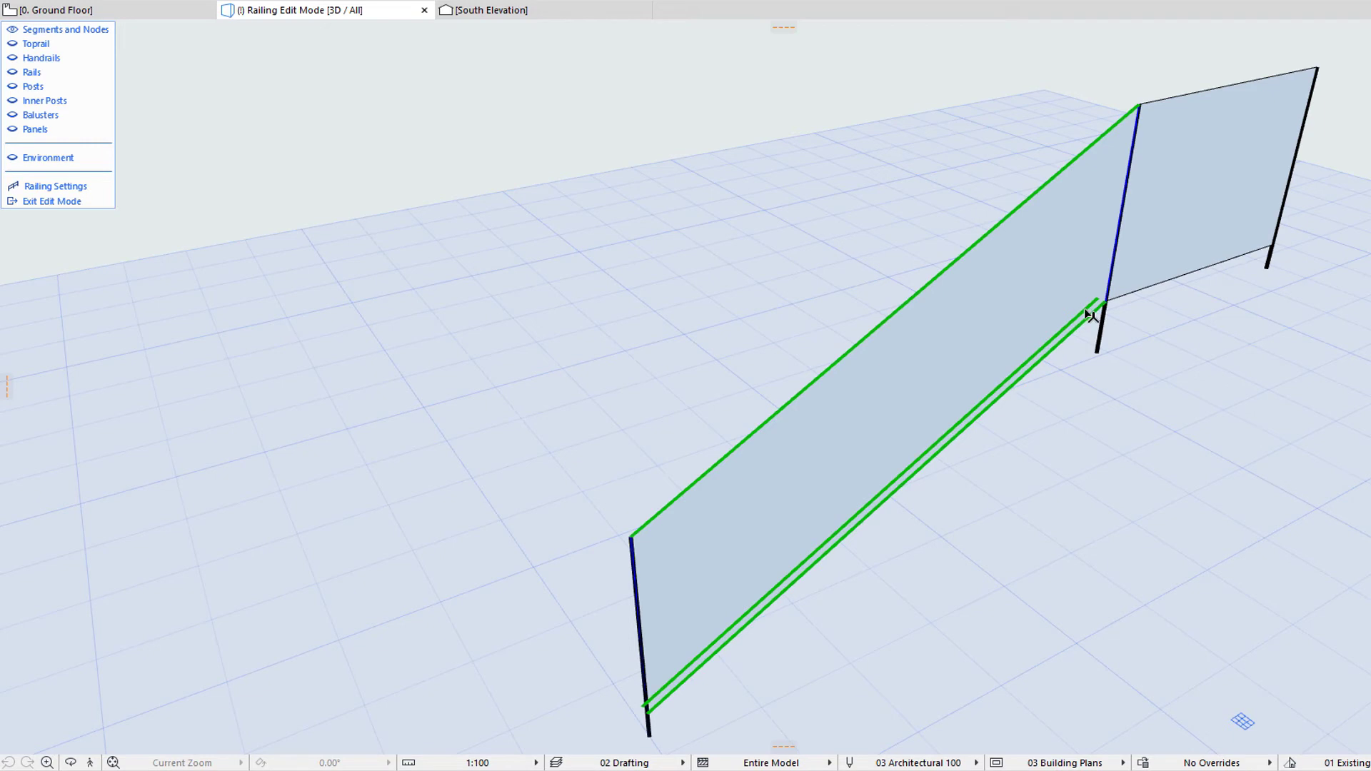
pyautogui.click(933, 452)
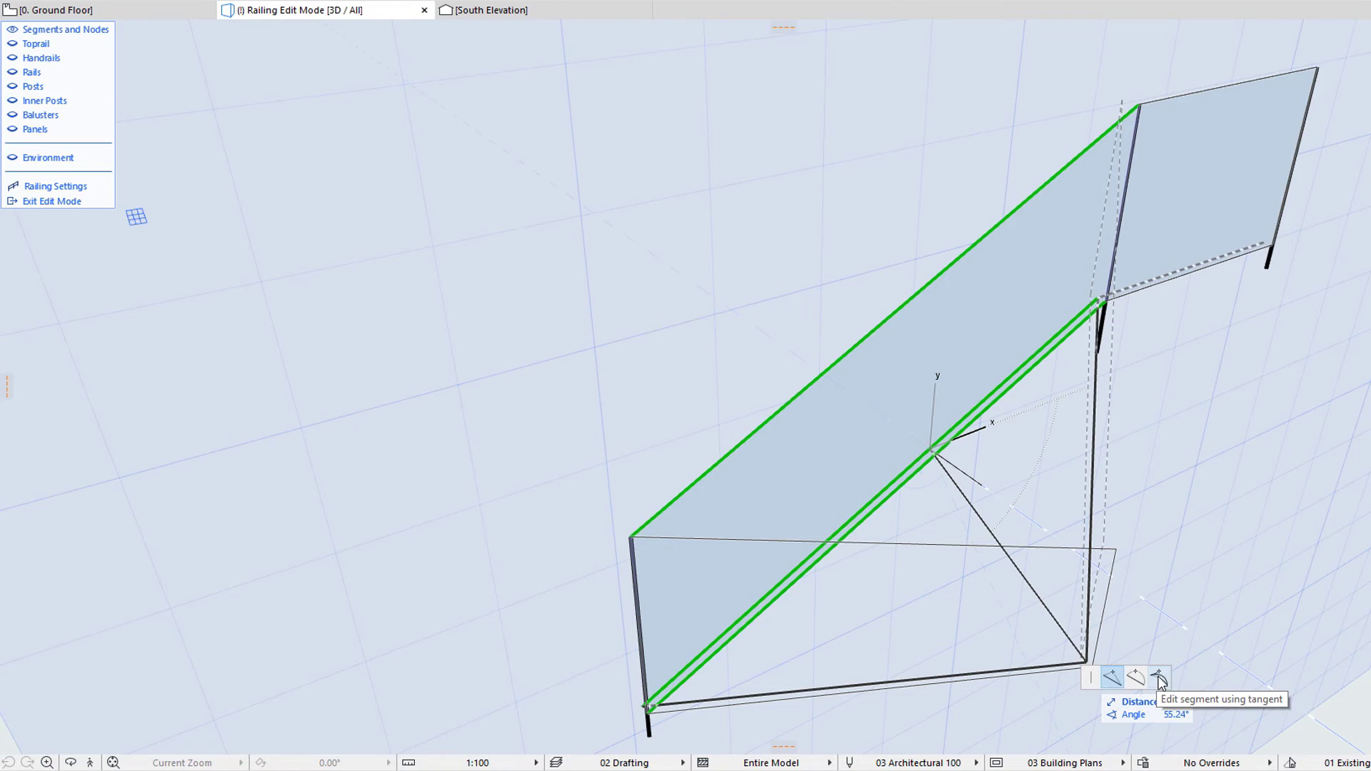
pyautogui.press('Escape')
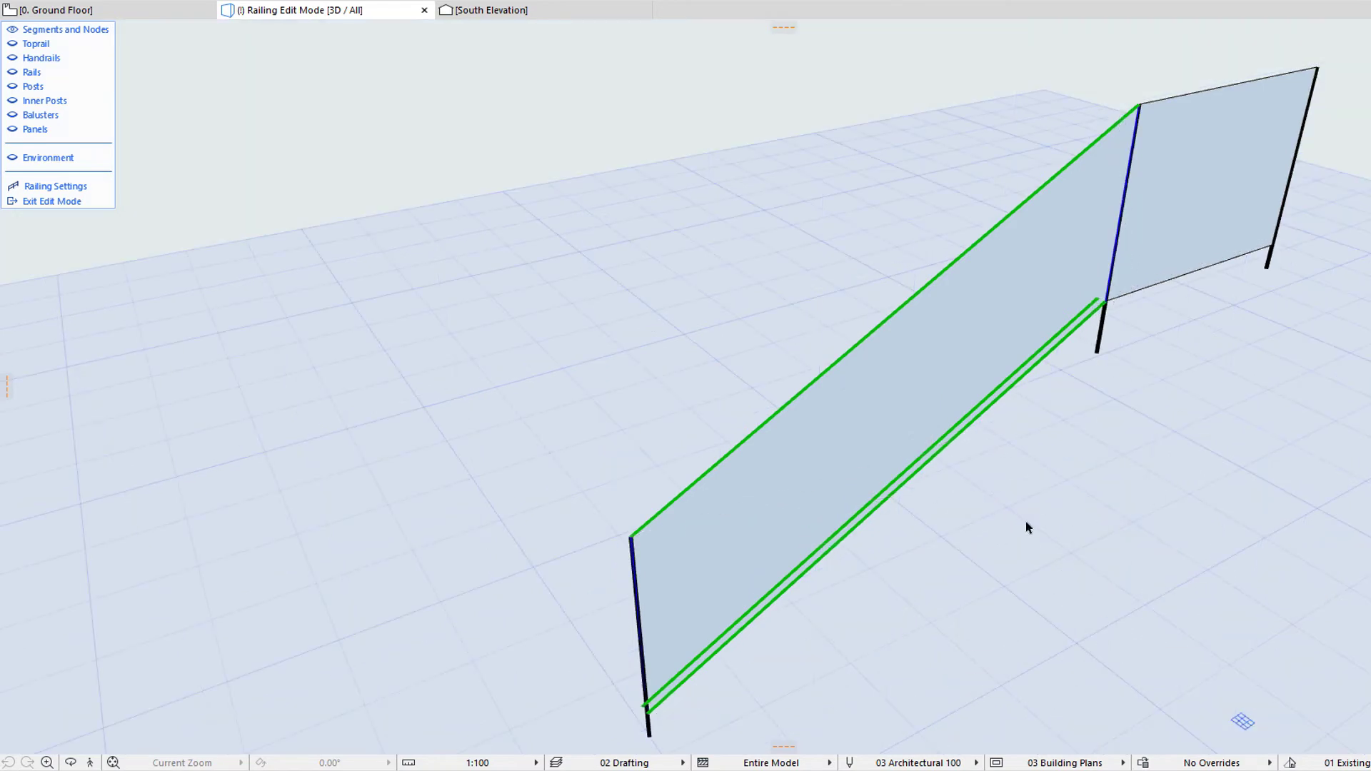
pyautogui.press('Escape')
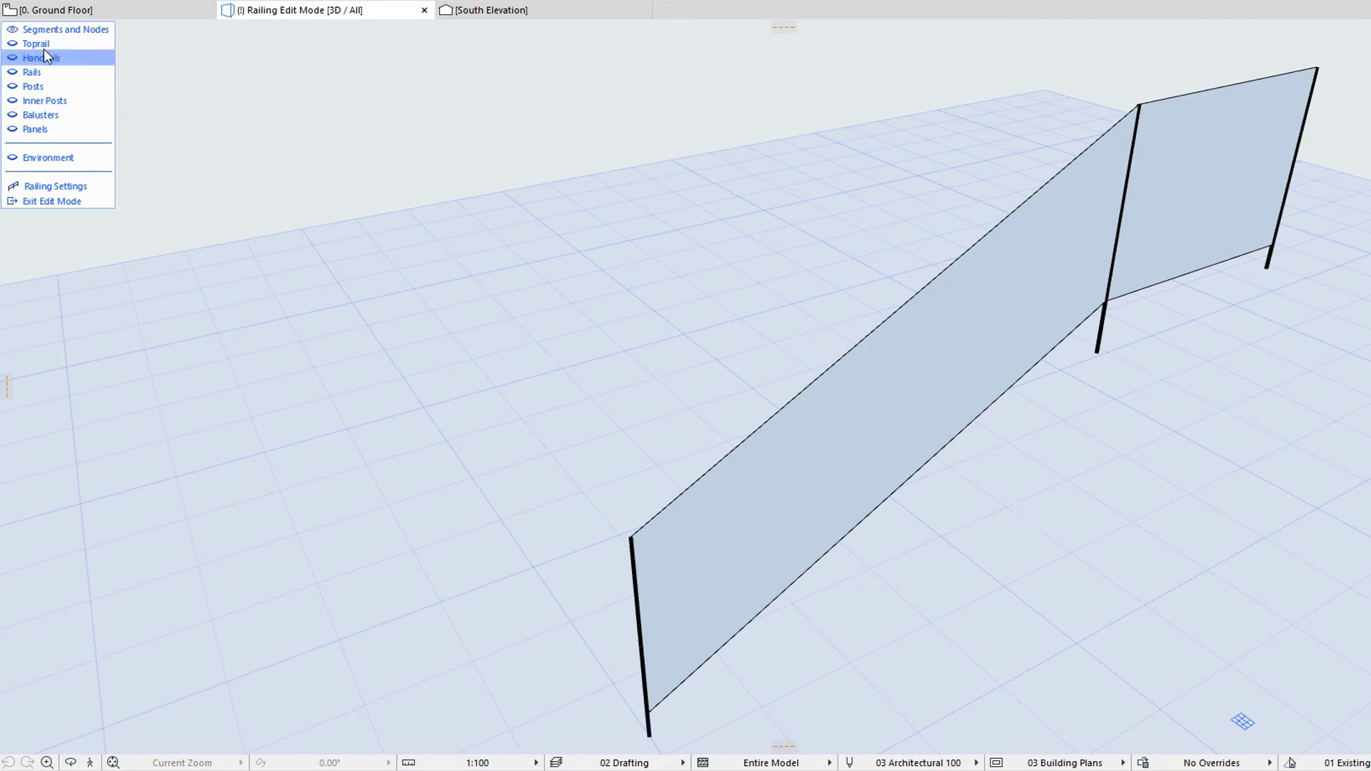
# Hide Segments and Nodes and turn the Toprail, Handrails and Rails back on
pyautogui.click(13, 30)
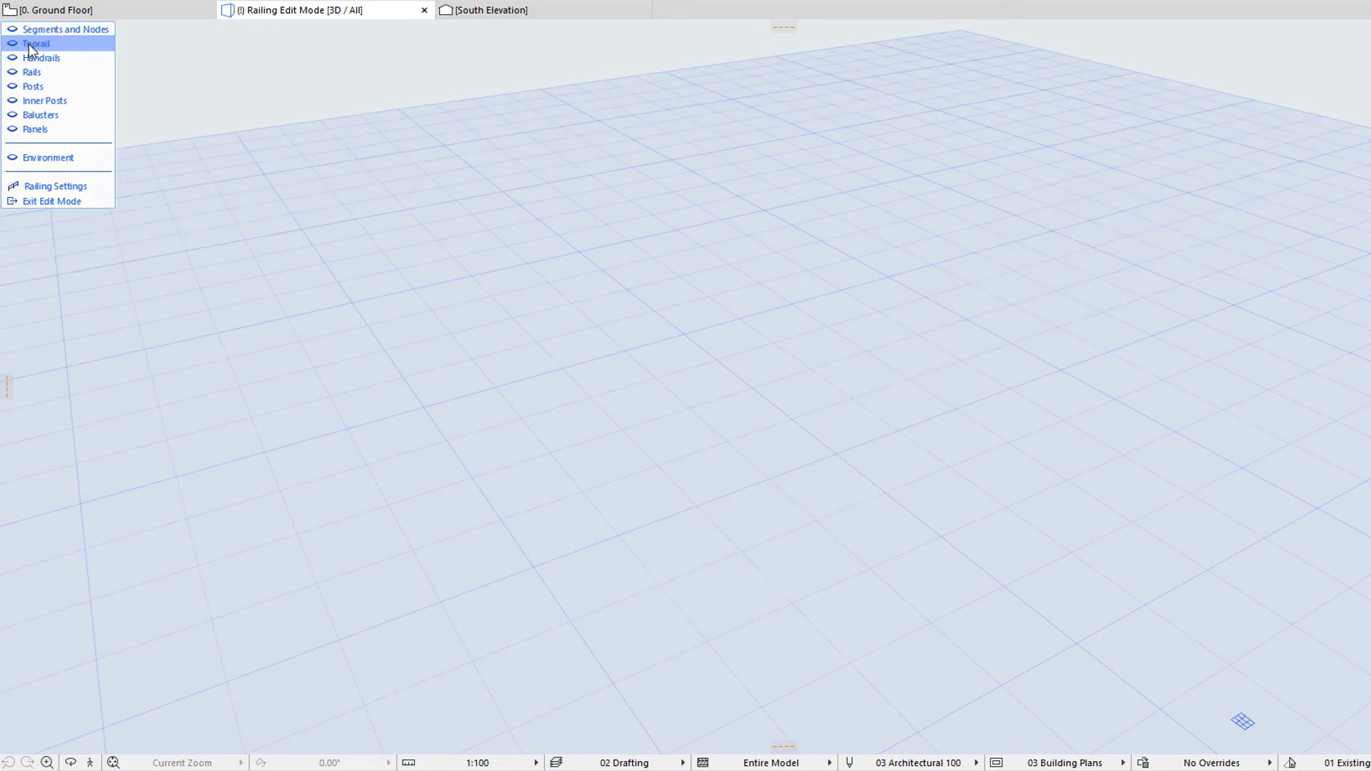
pyautogui.click(84, 45)
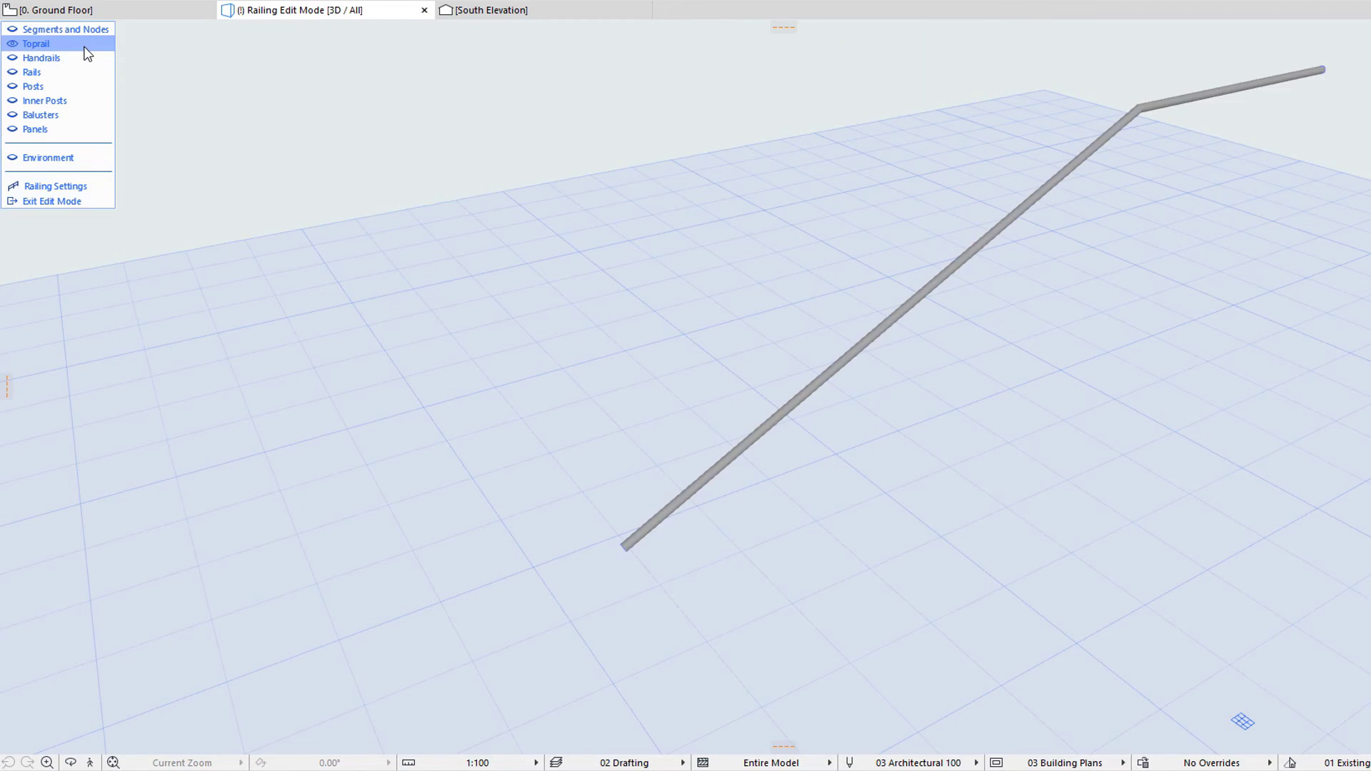
pyautogui.click(82, 59)
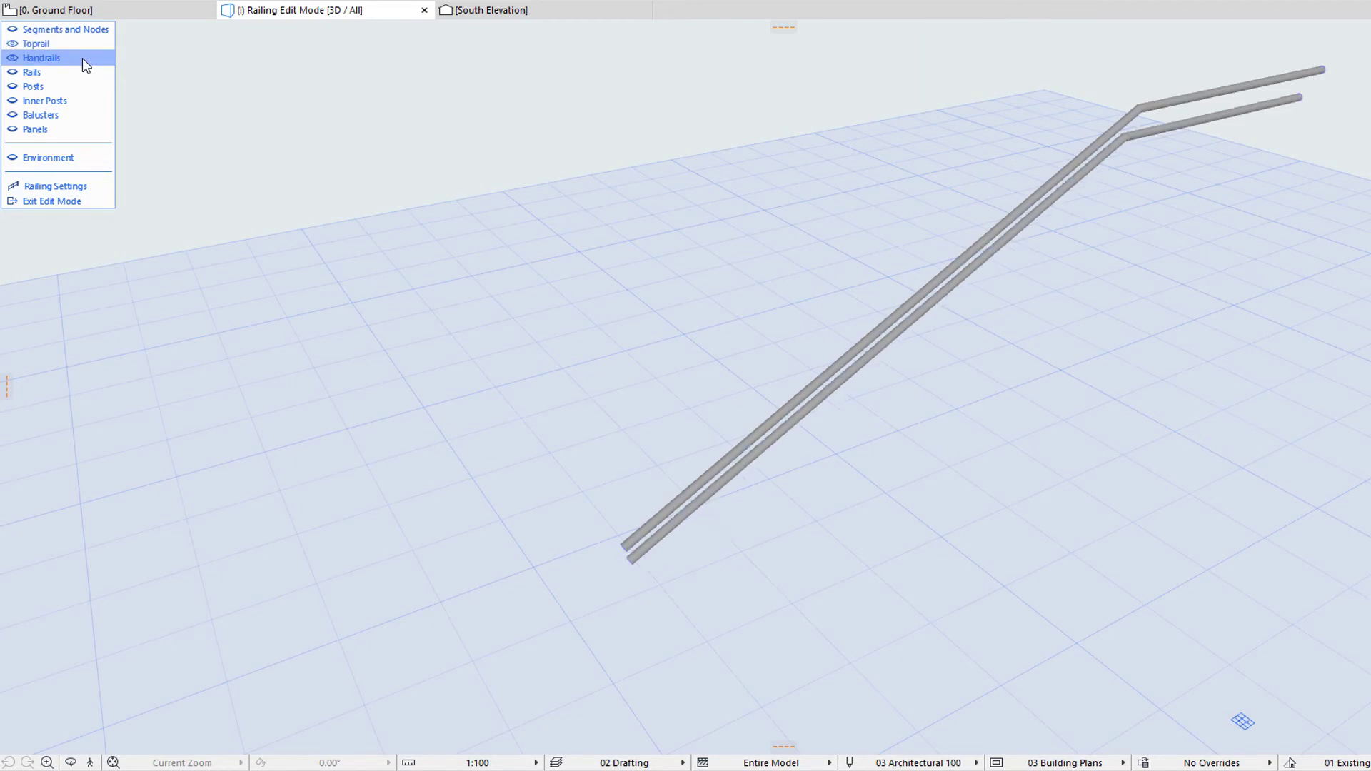
pyautogui.click(84, 69)
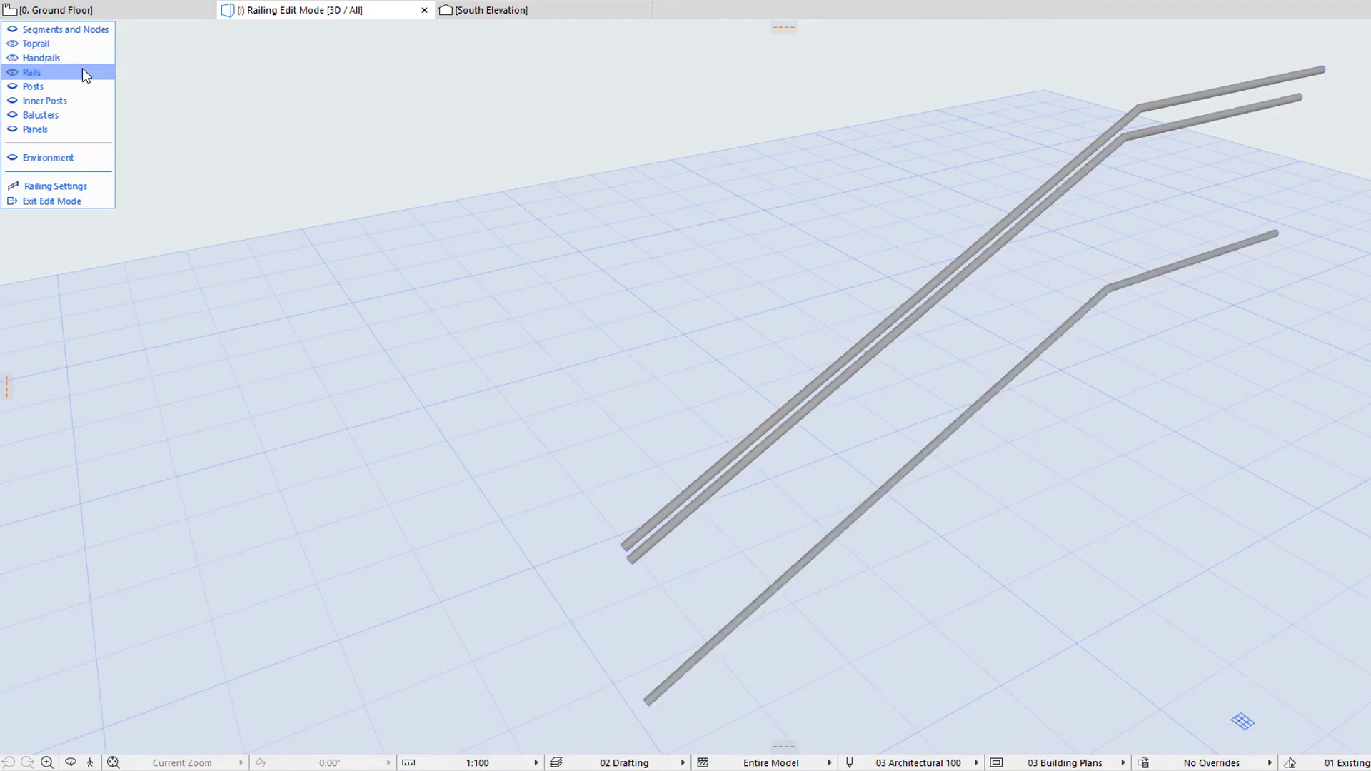
# Show the Posts, Inner Posts, Balusters and glass Panels again, then select the toprail
pyautogui.click(84, 87)
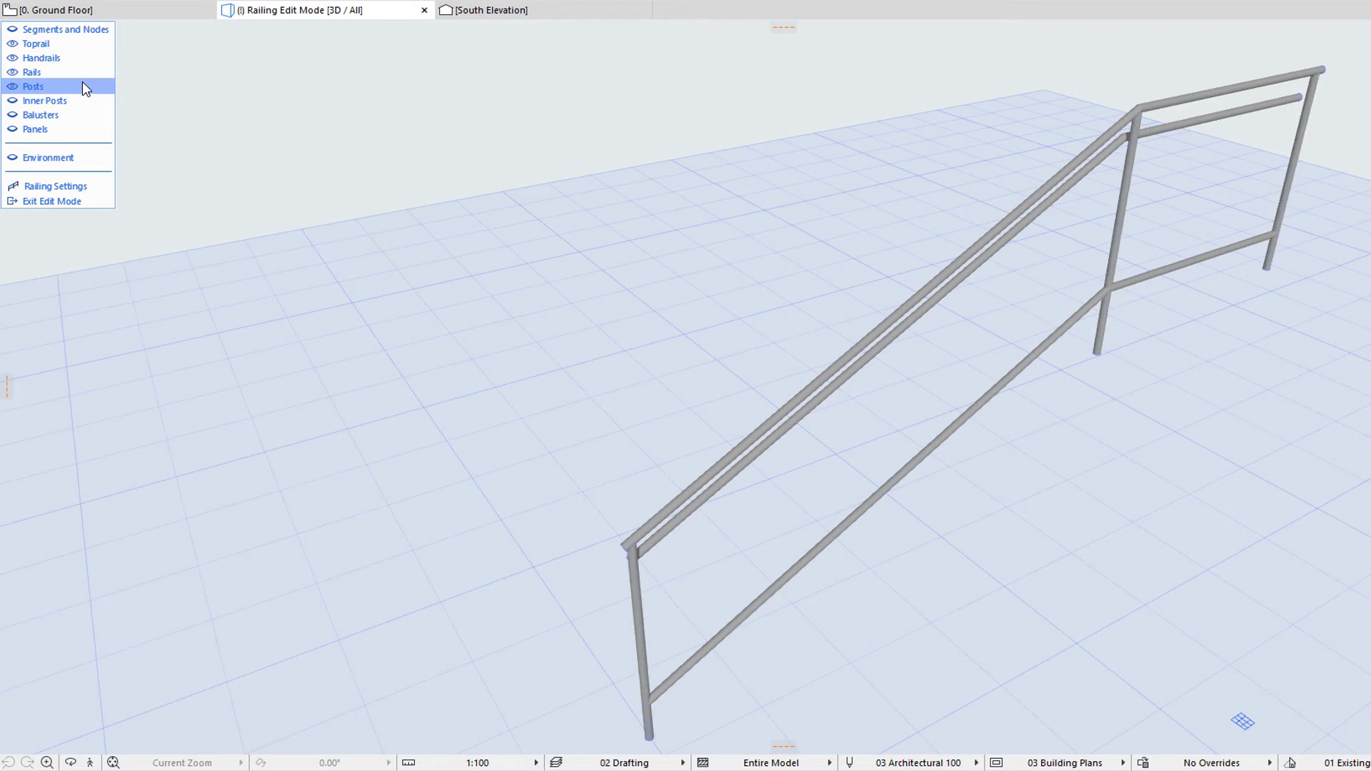
pyautogui.click(81, 100)
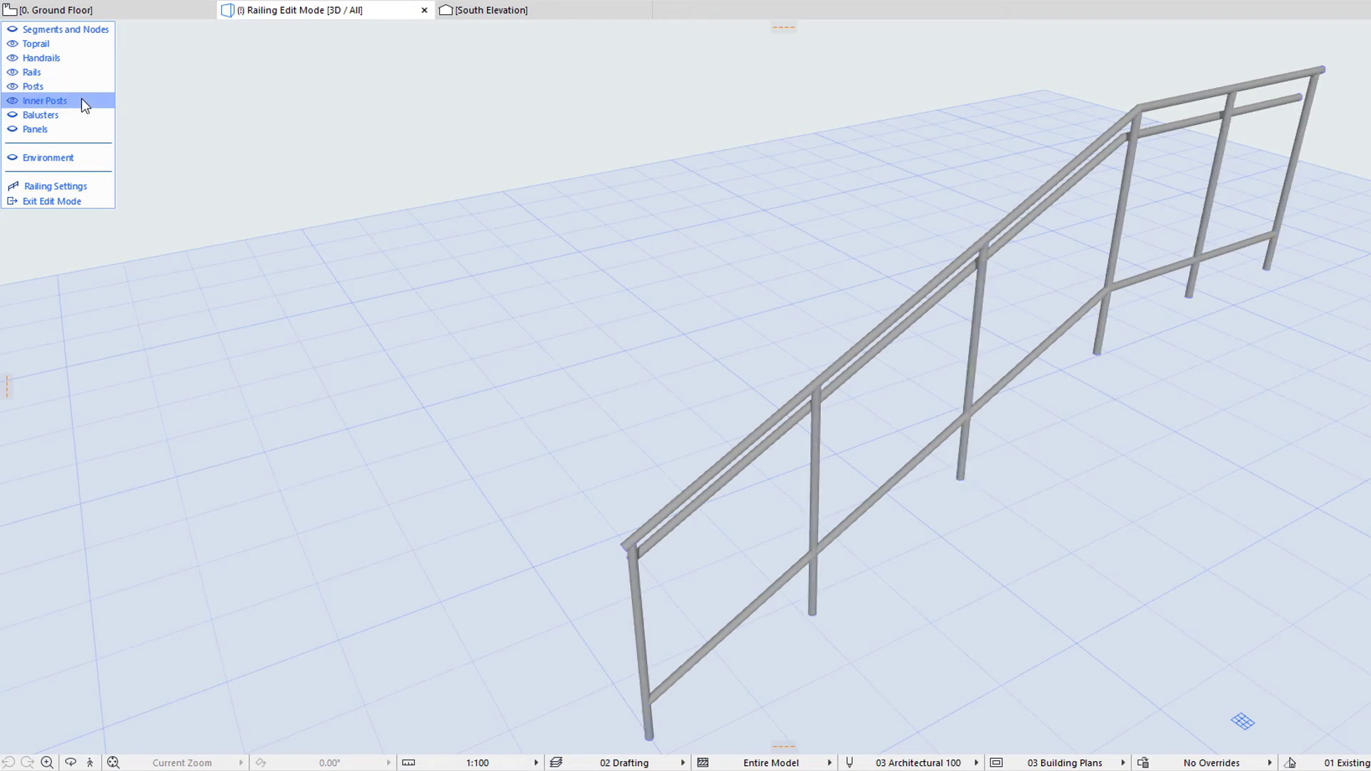
pyautogui.click(79, 114)
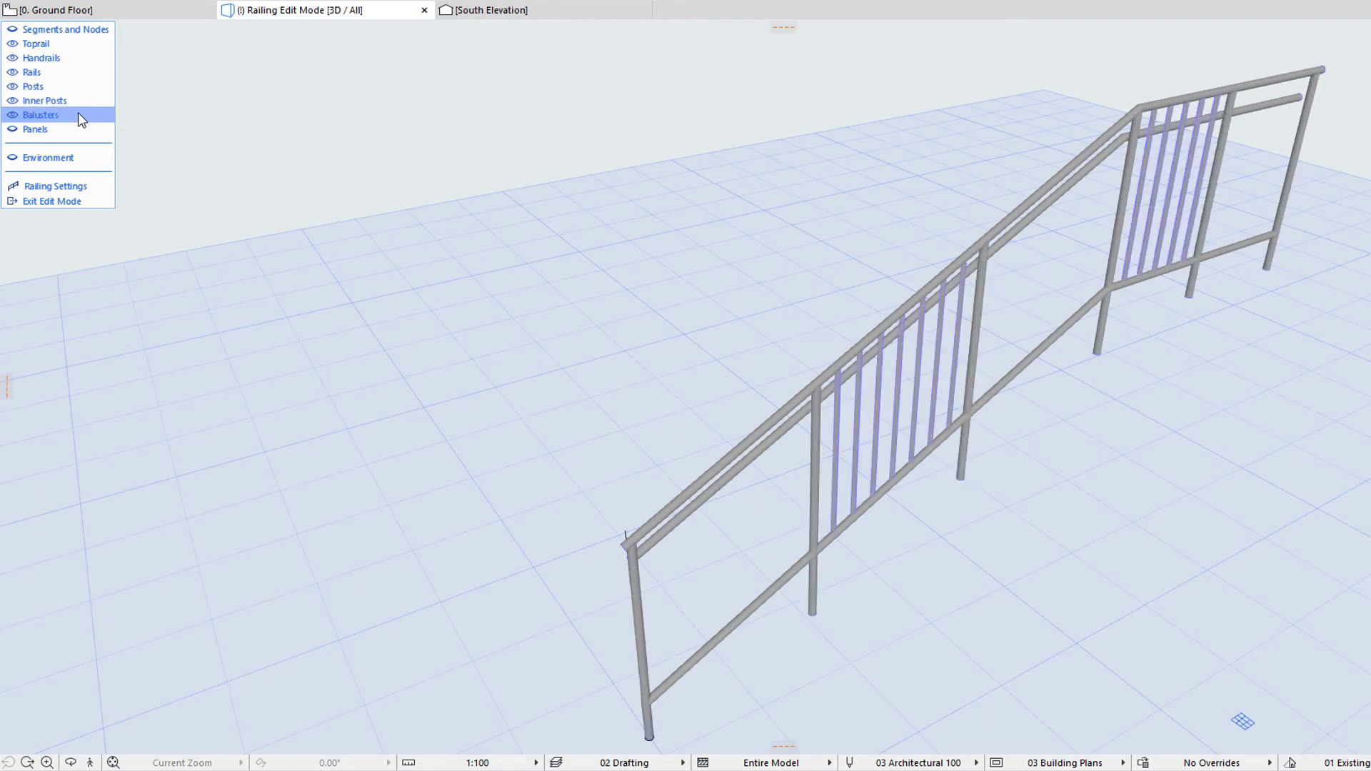
pyautogui.click(78, 129)
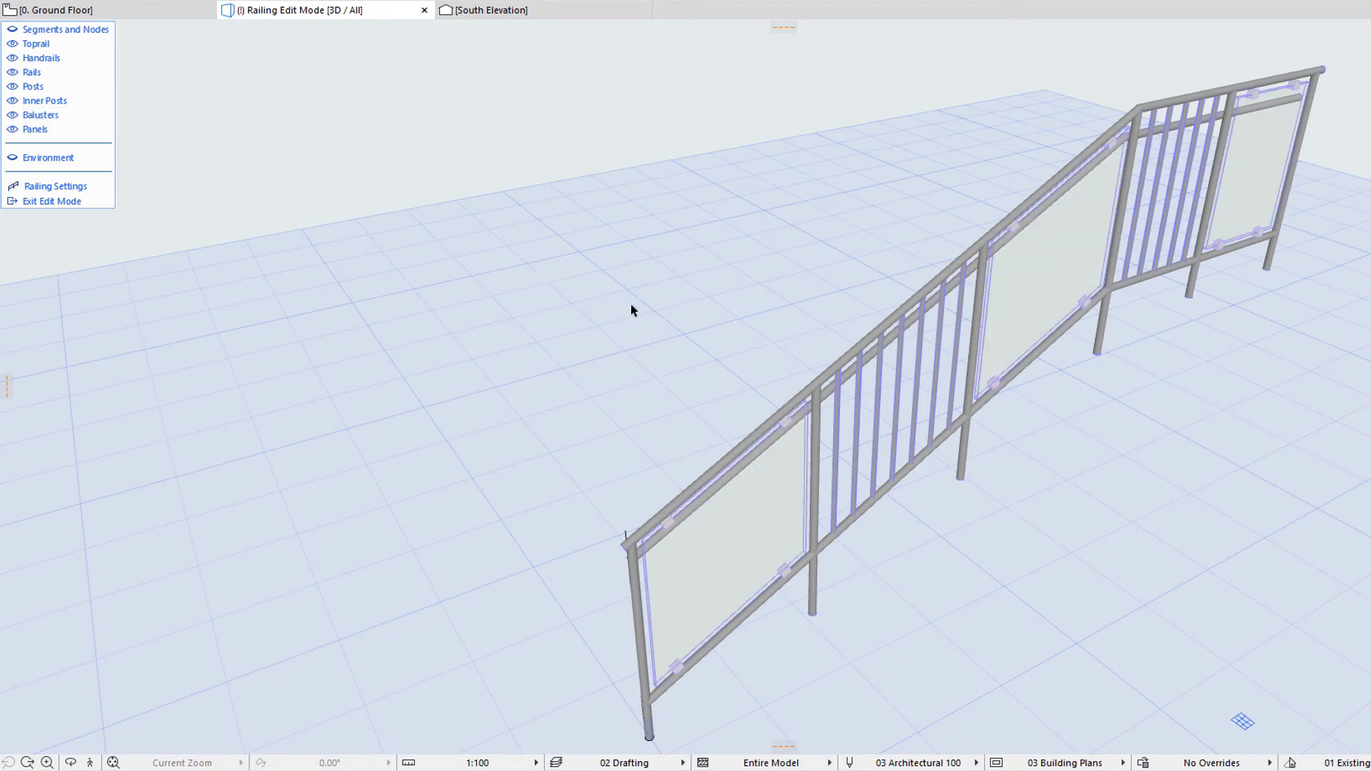
pyautogui.click(740, 446)
# Try Offset All Edges and Stretch height on the toprail, then start Modify angle from a reference point
pyautogui.click(747, 435)
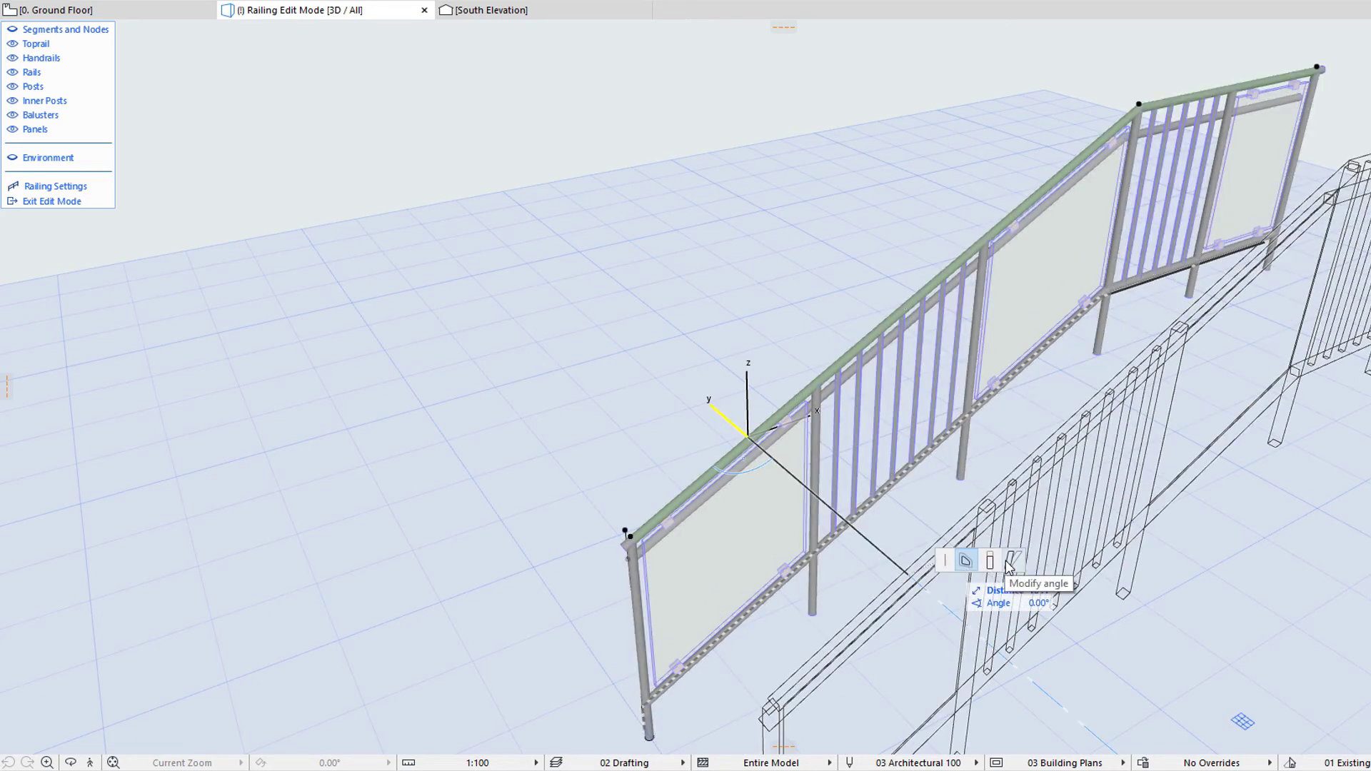
pyautogui.click(968, 563)
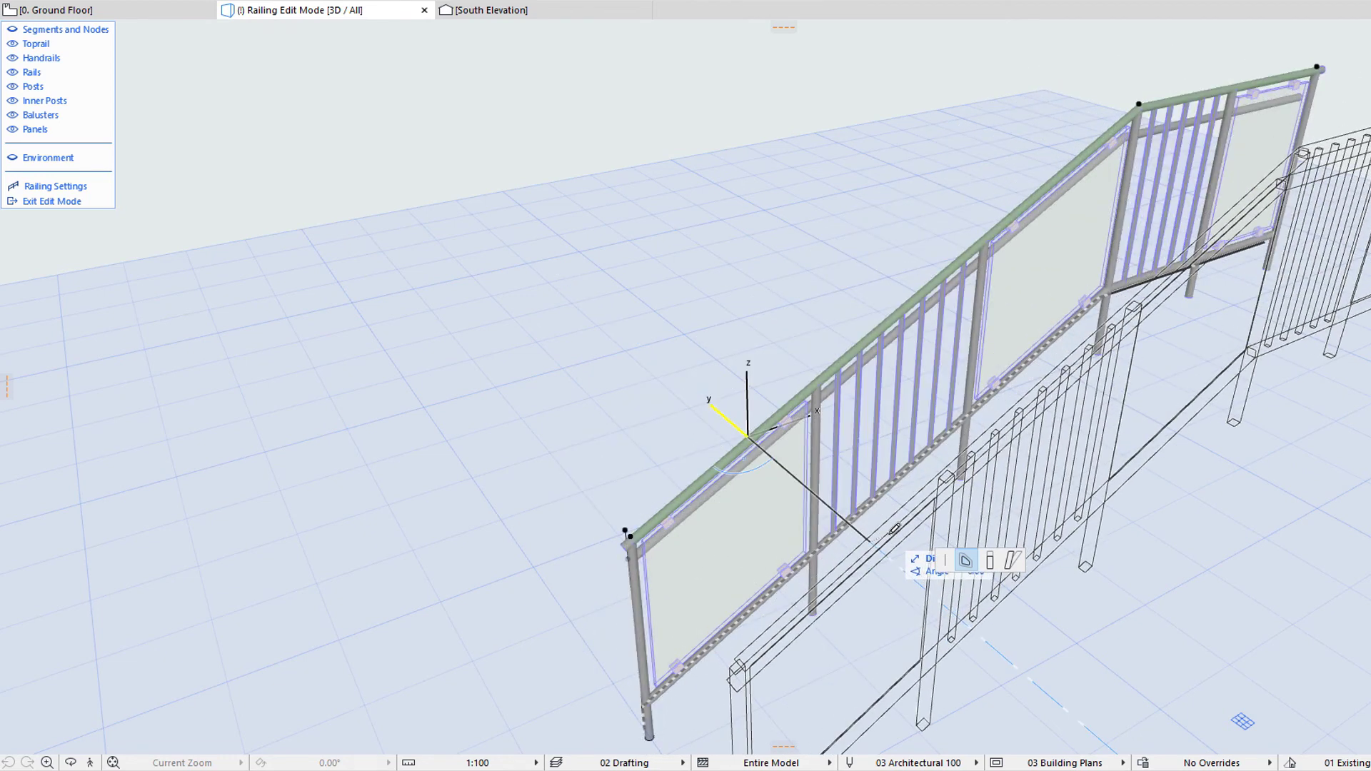
pyautogui.click(991, 561)
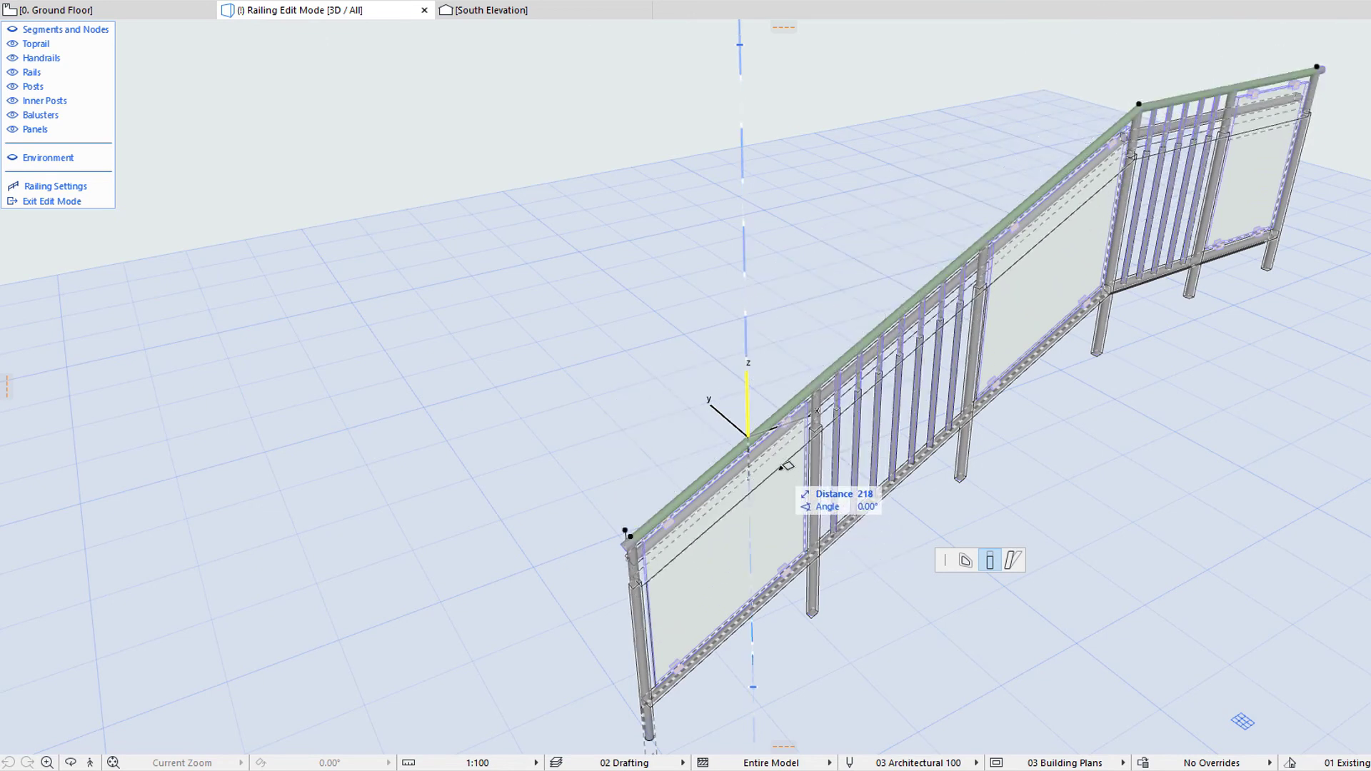
pyautogui.click(1011, 561)
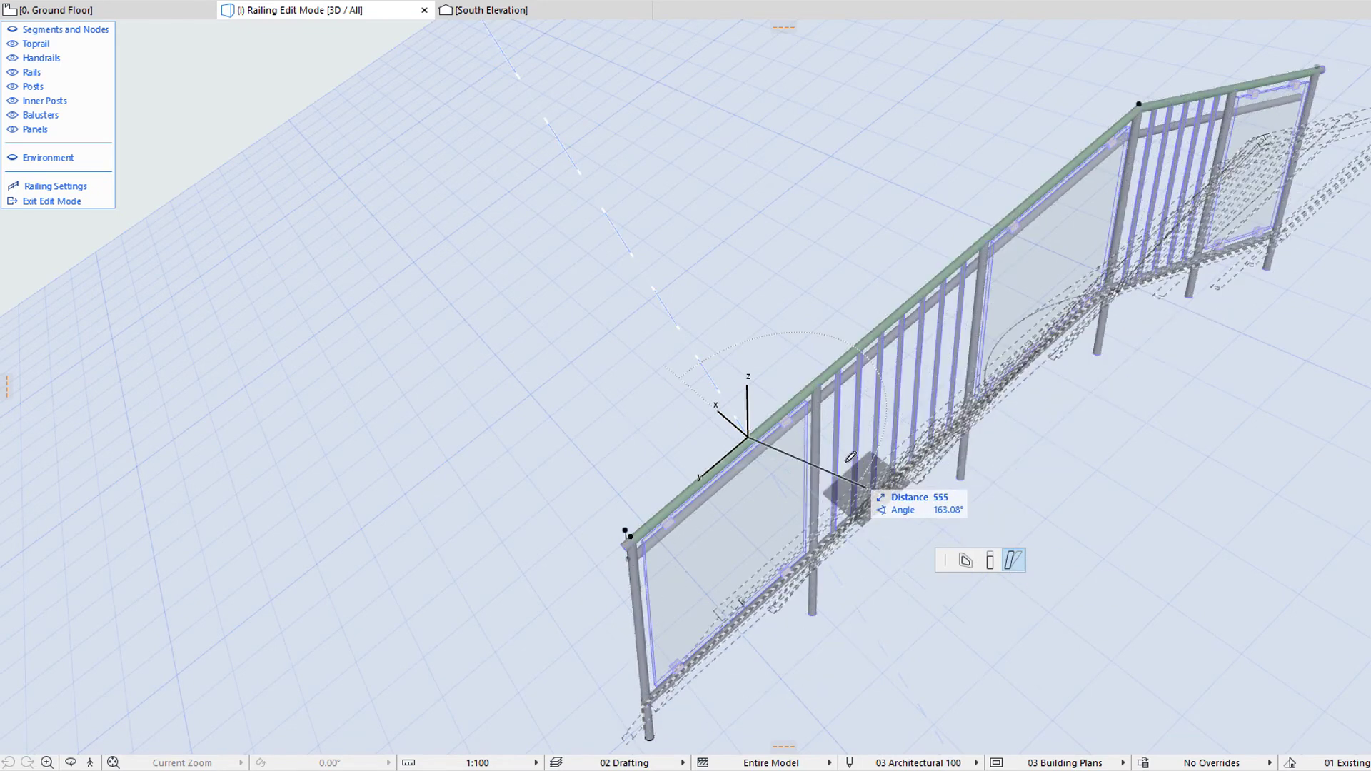
pyautogui.click(774, 408)
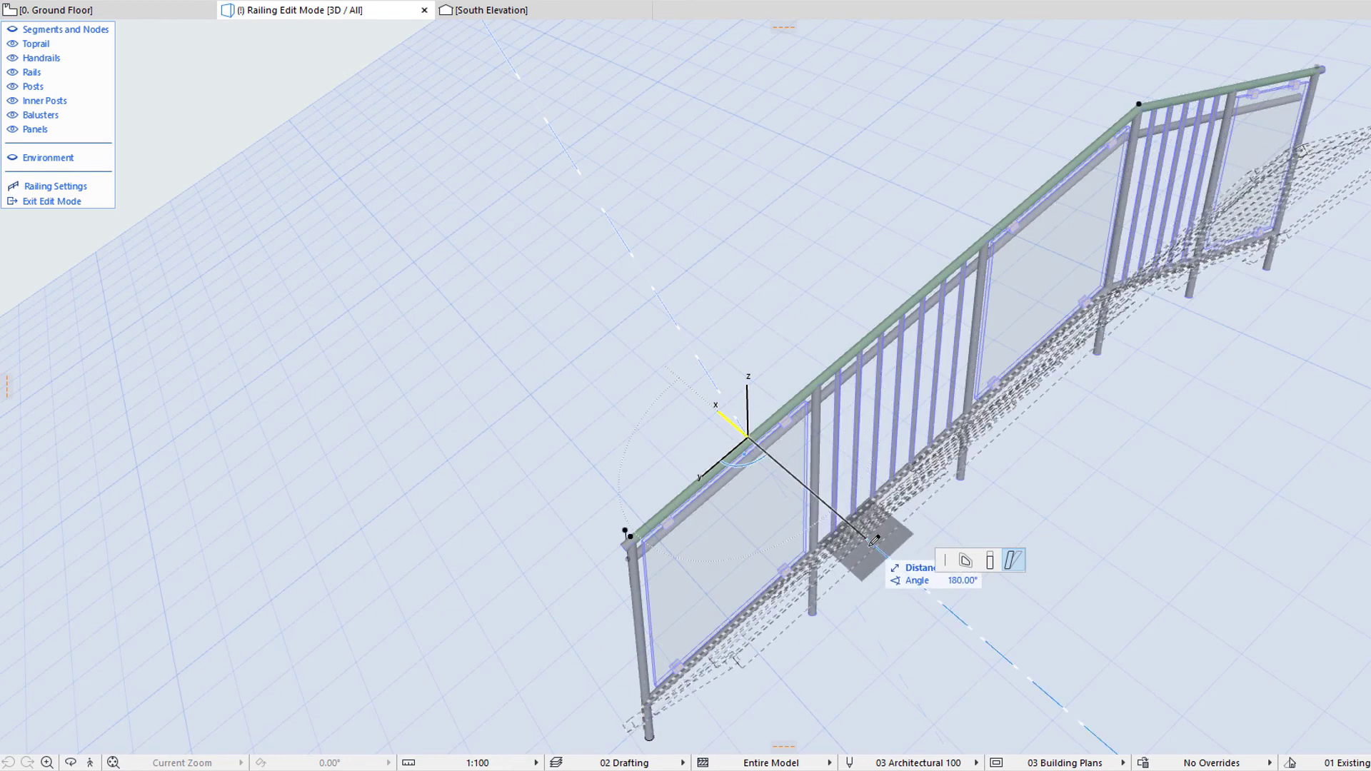
# Set the editing plane to Vertical, then cancel the toprail angle change with Esc
pyautogui.rightClick(846, 479)
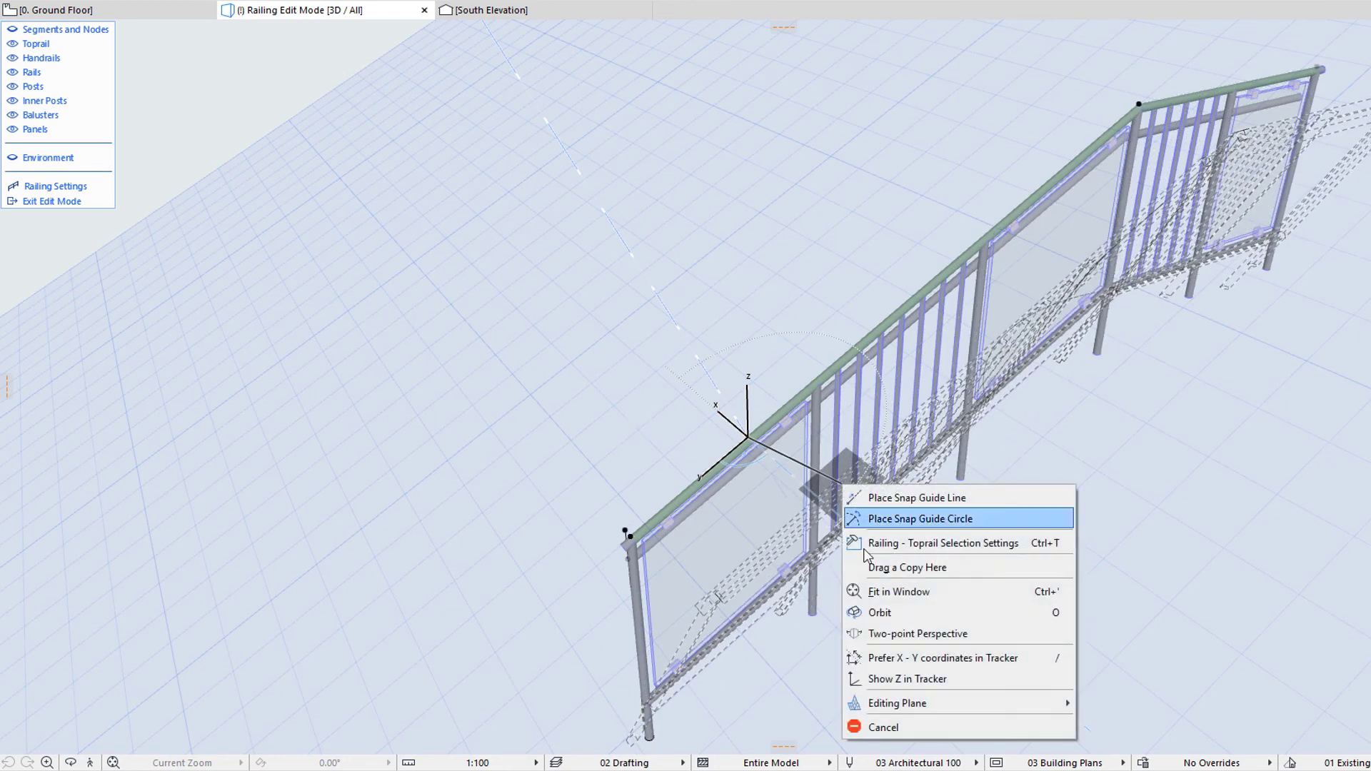
pyautogui.moveTo(1006, 705)
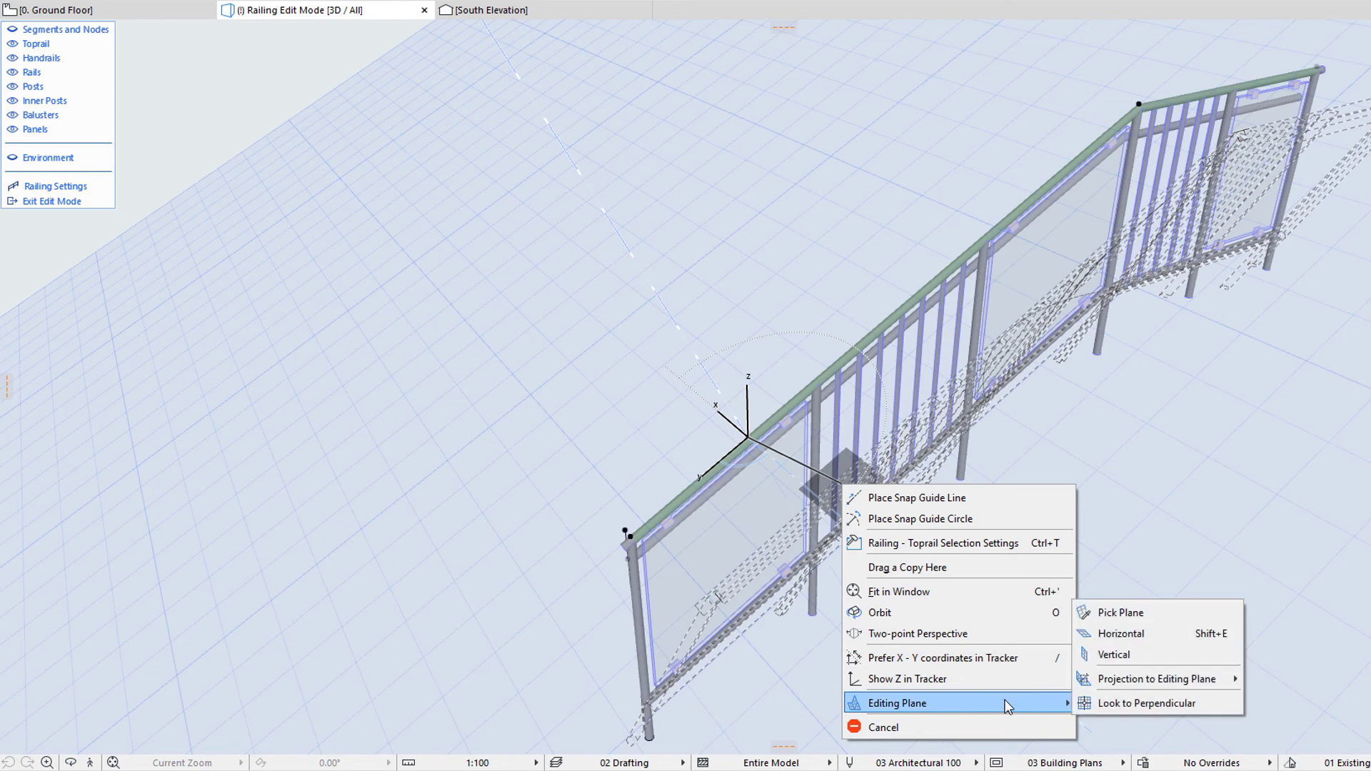
pyautogui.click(1098, 655)
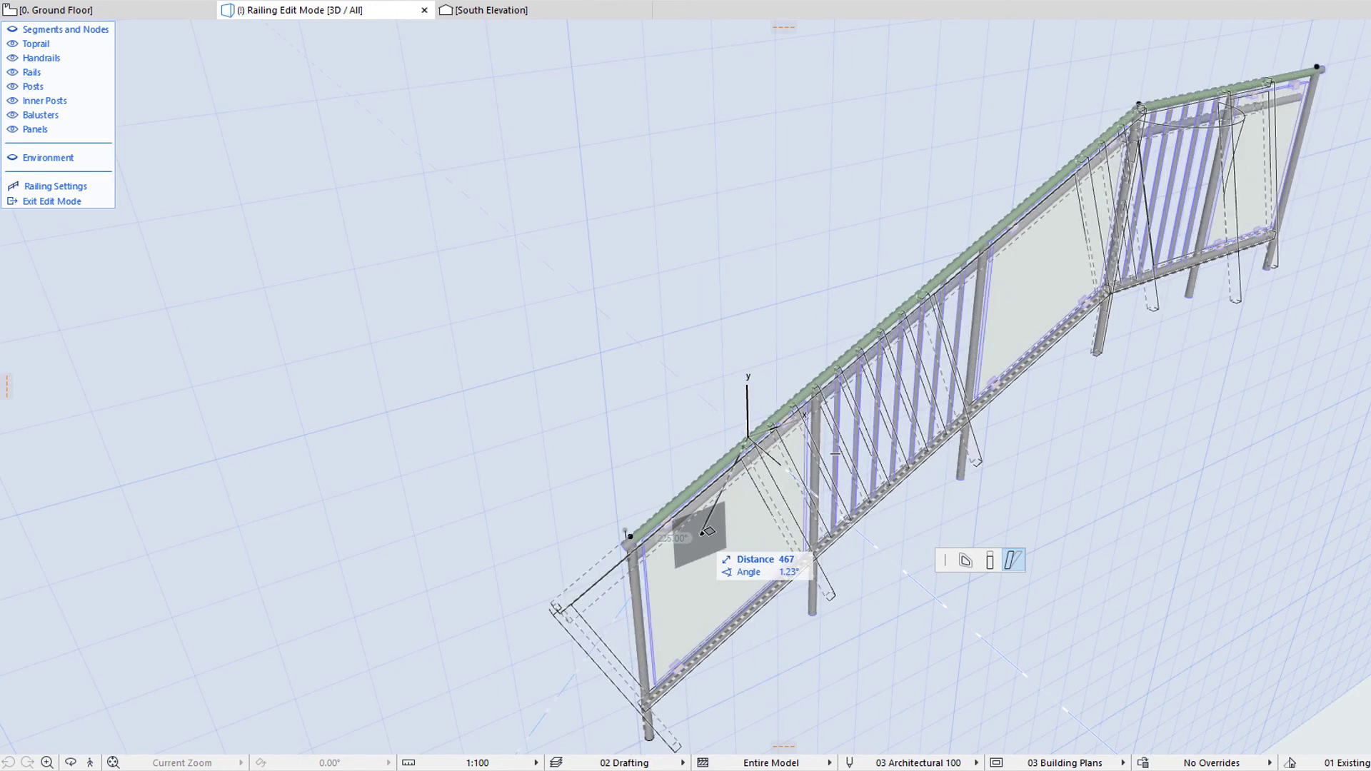
pyautogui.press('Escape')
pyautogui.press('Escape')
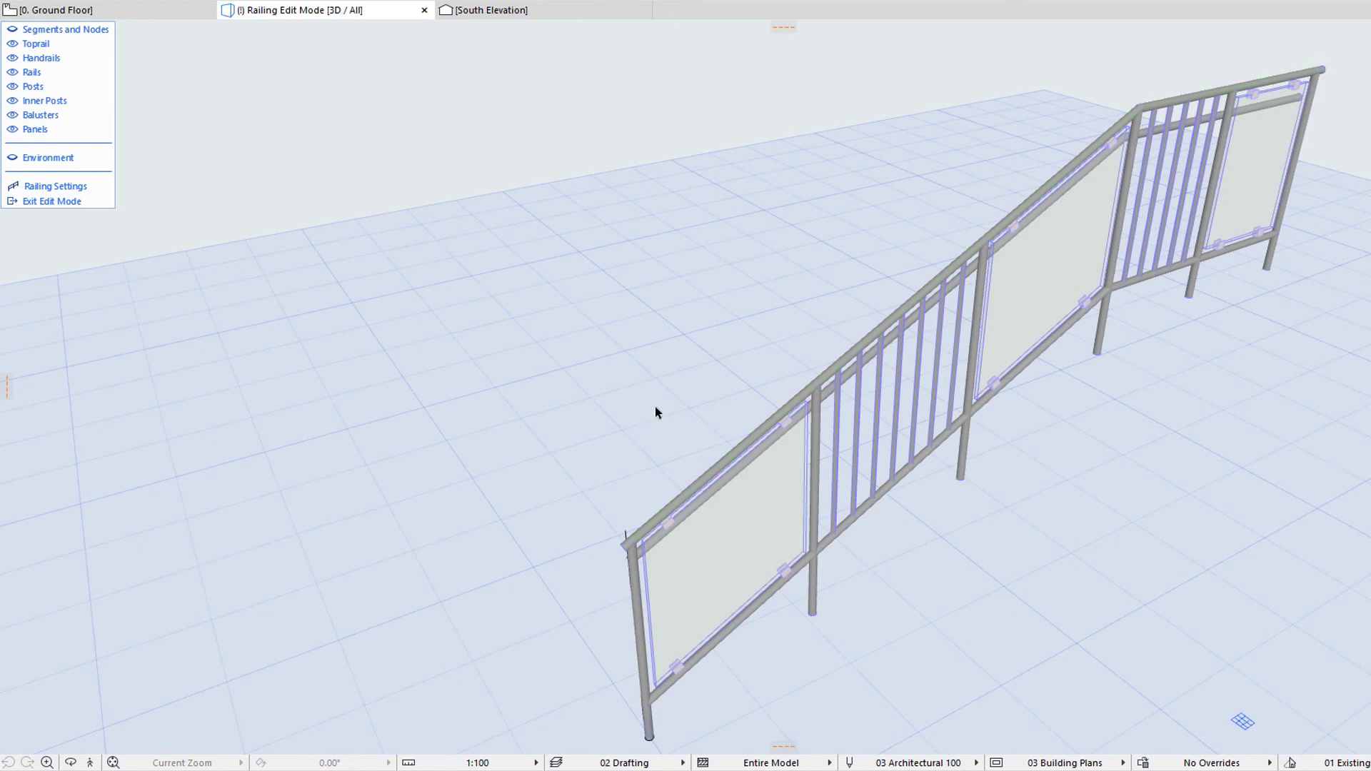
pyautogui.click(625, 555)
pyautogui.click(846, 370)
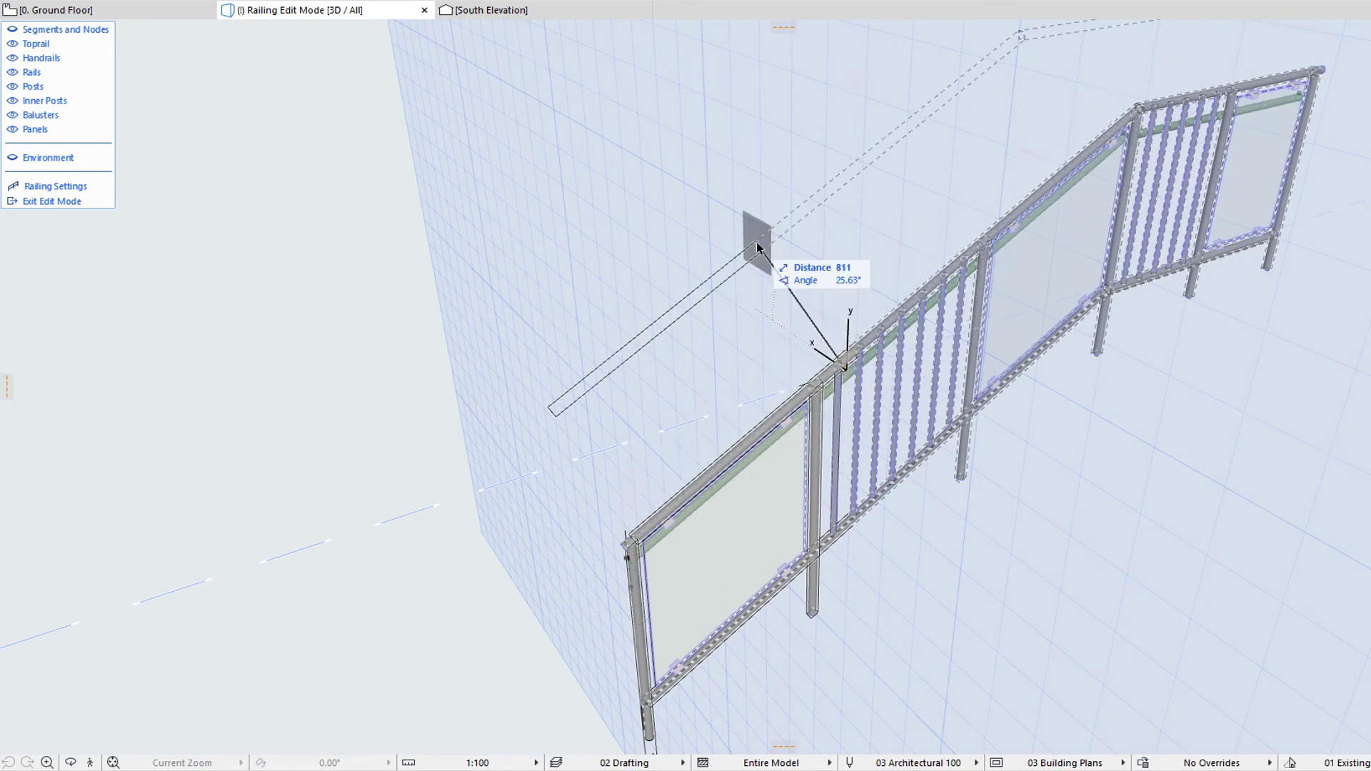
pyautogui.press('Escape')
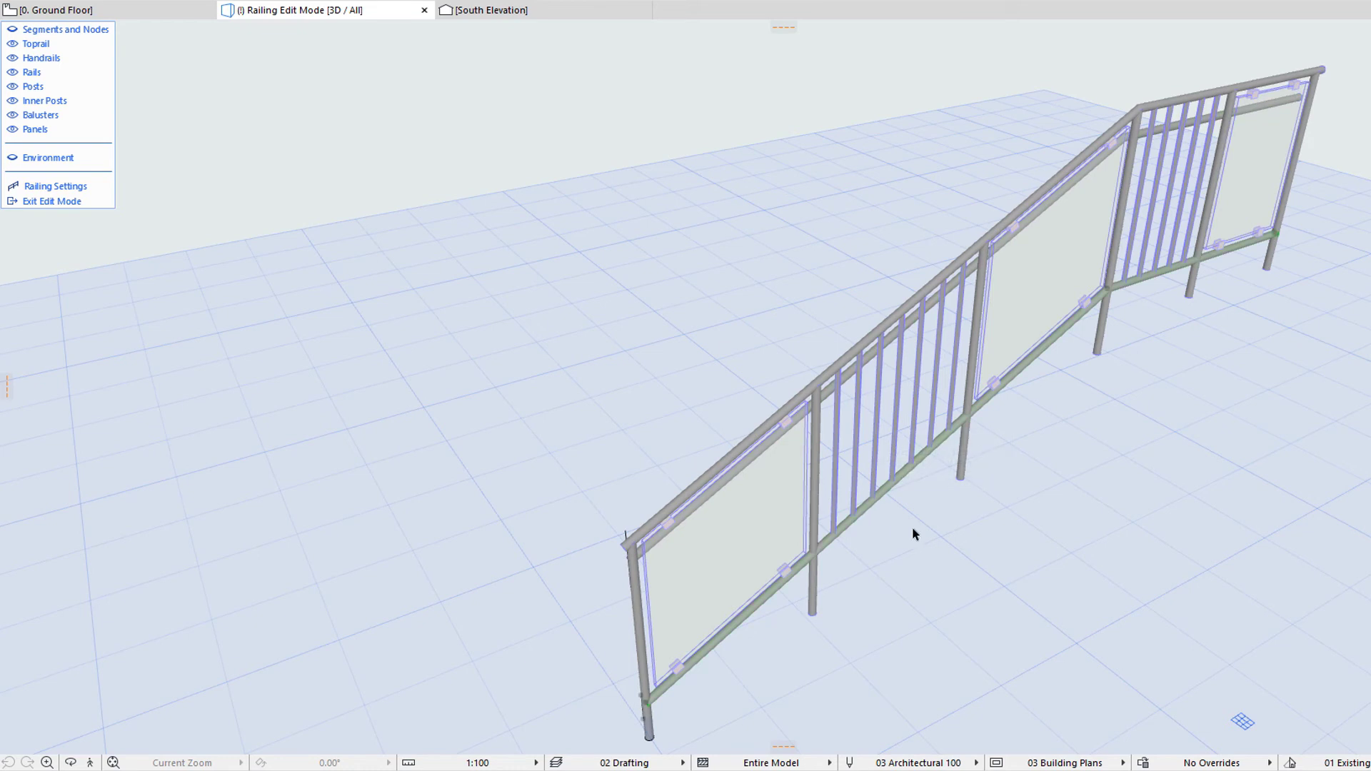
pyautogui.click(908, 473)
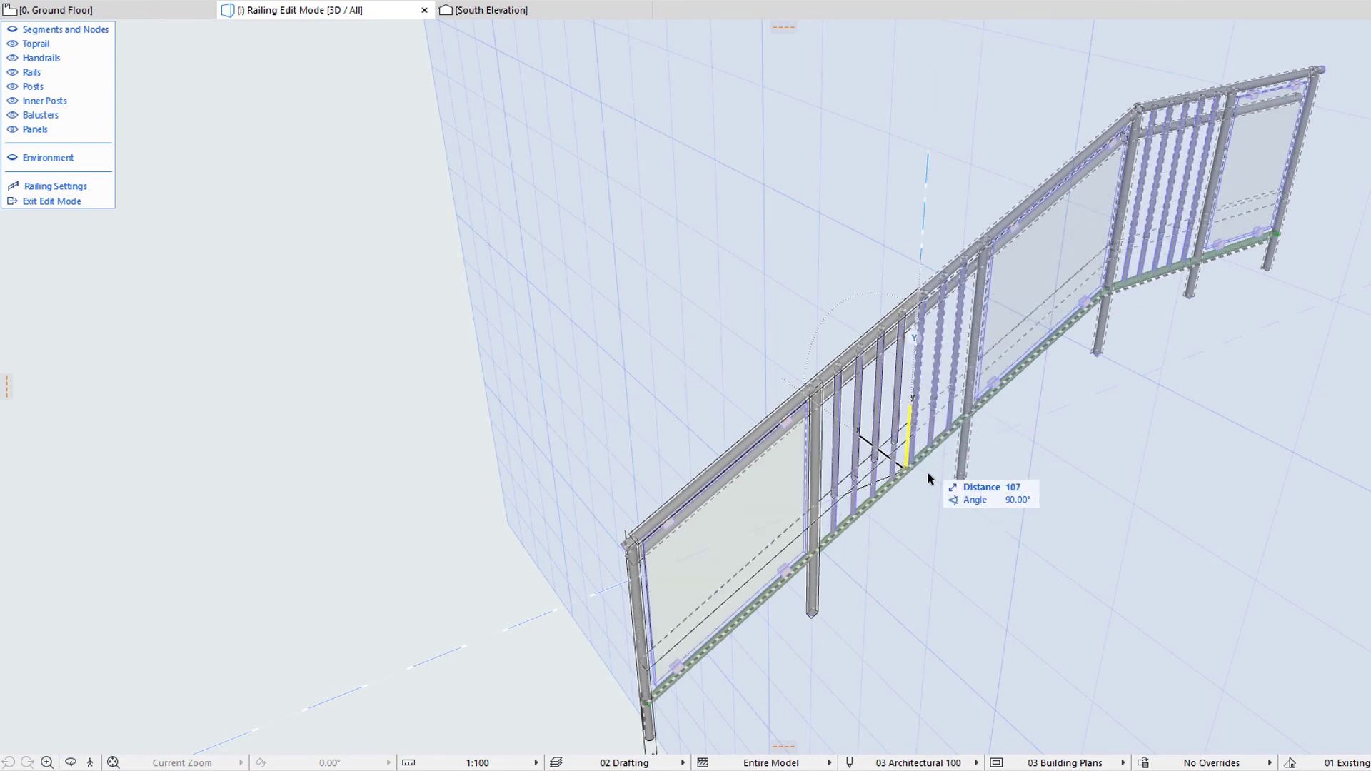
pyautogui.click(934, 540)
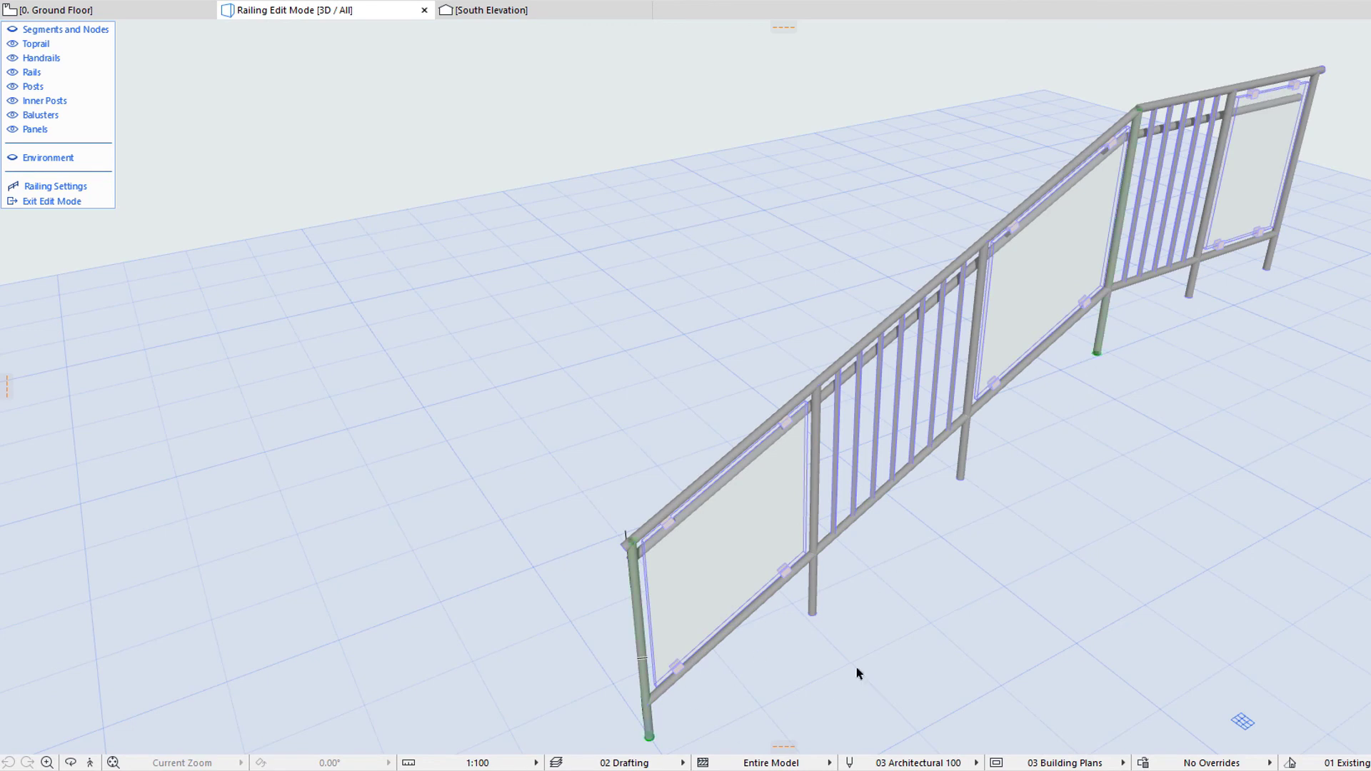
pyautogui.click(813, 607)
pyautogui.click(814, 383)
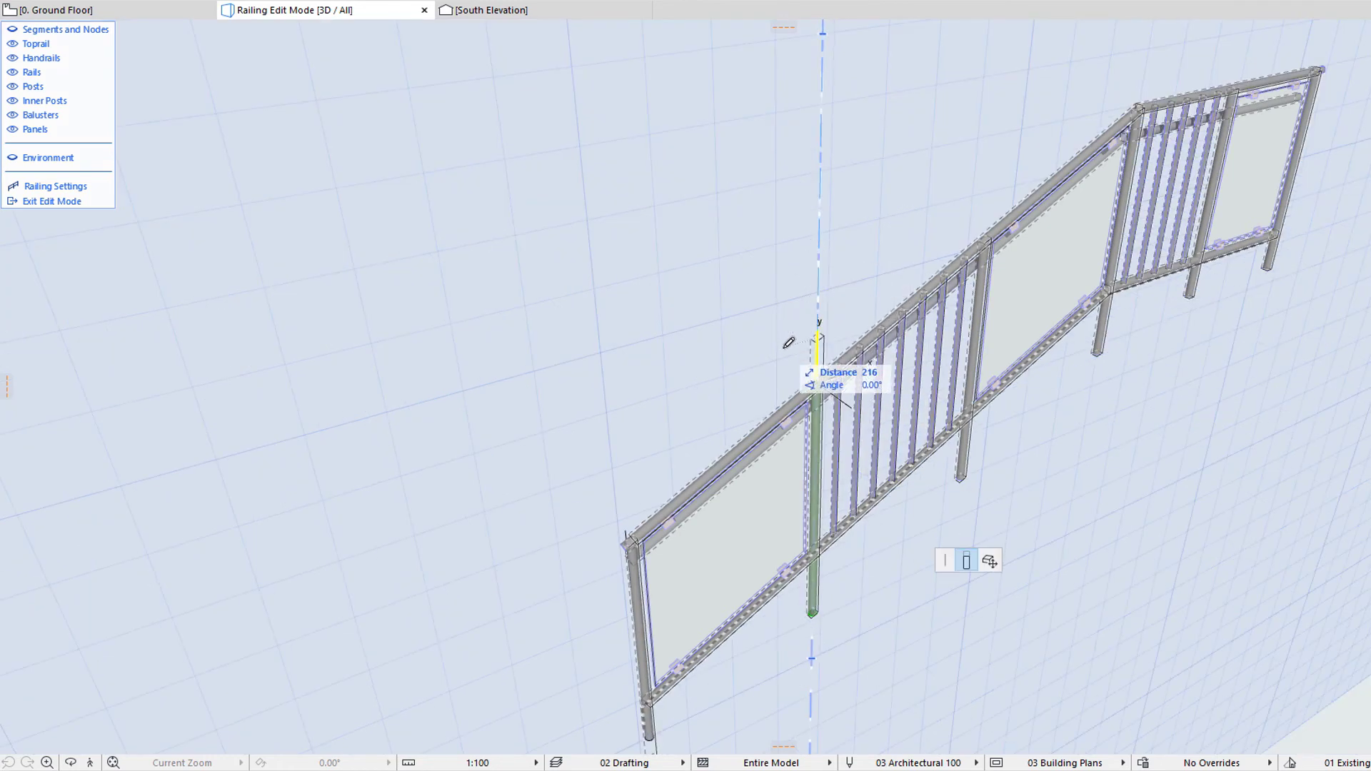
pyautogui.press('Escape')
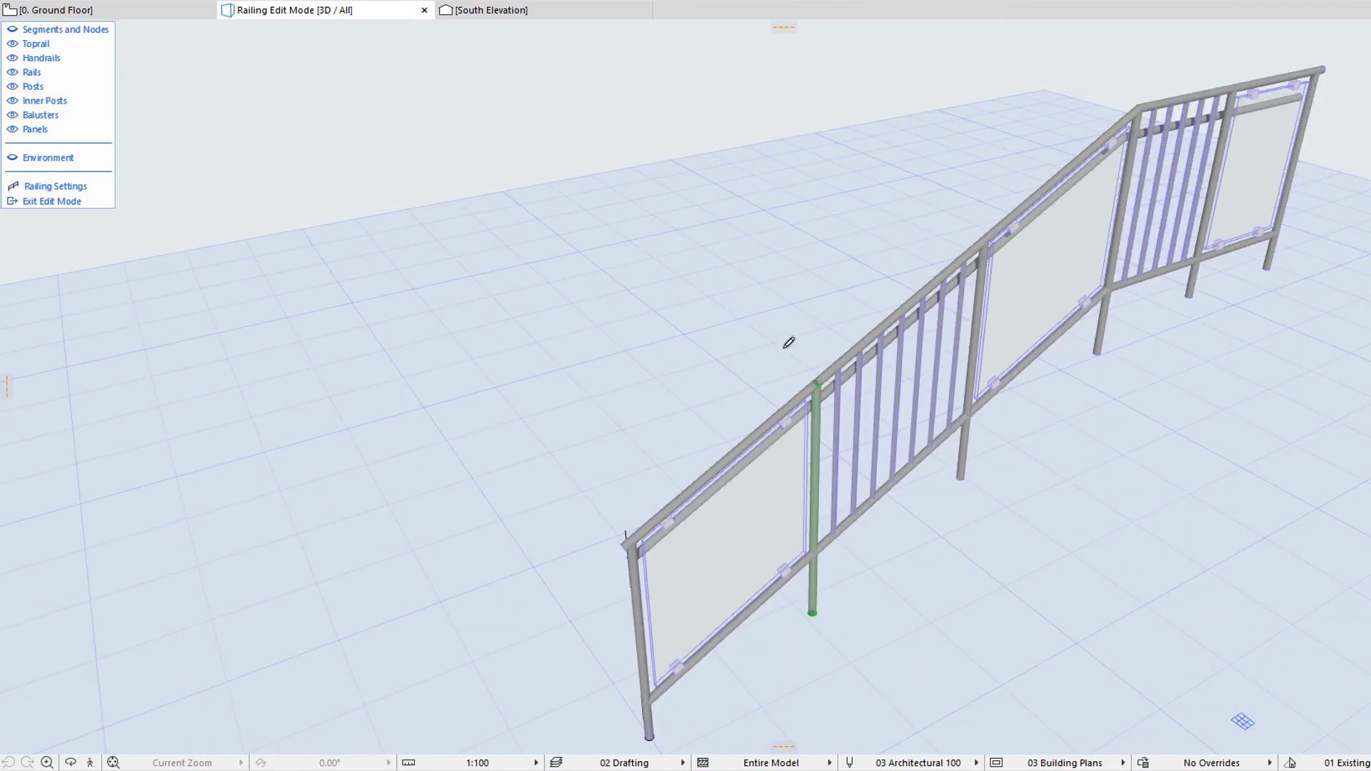
pyautogui.click(812, 614)
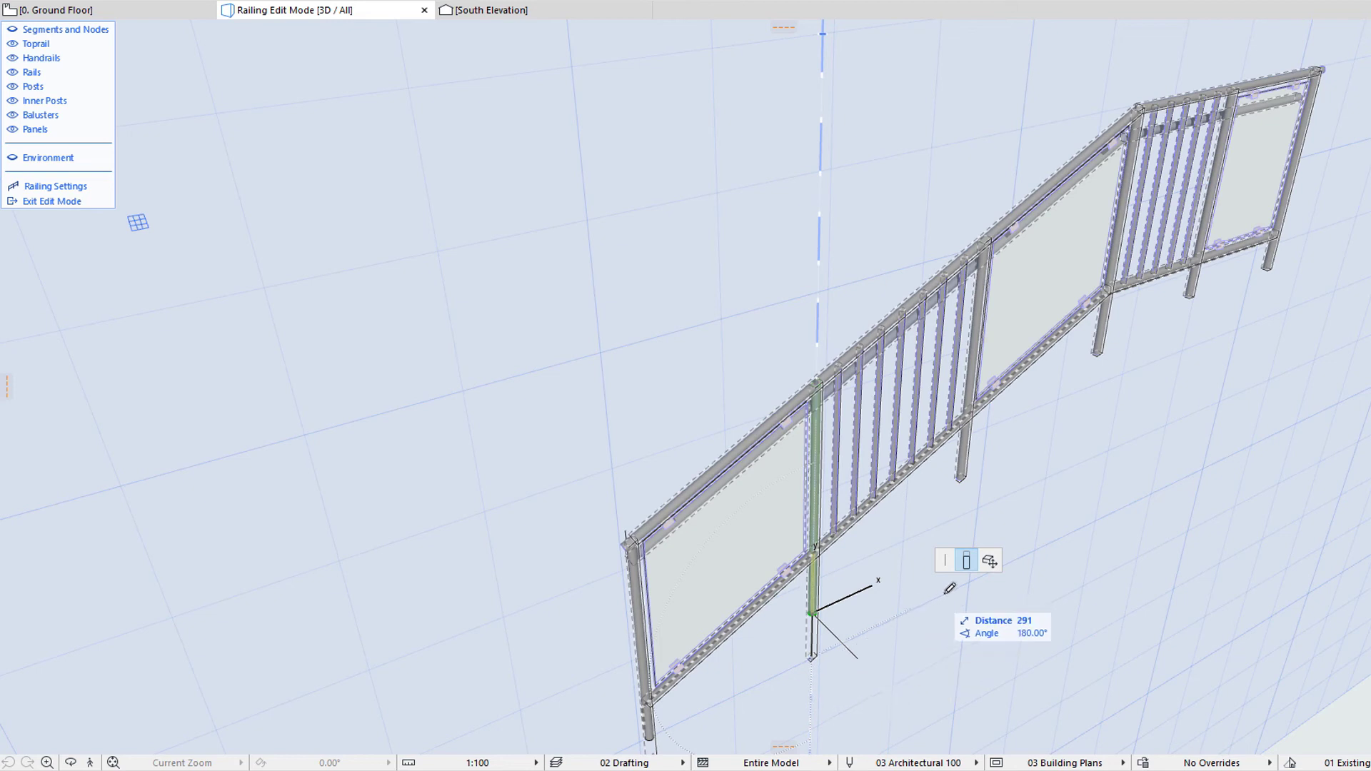
pyautogui.click(987, 565)
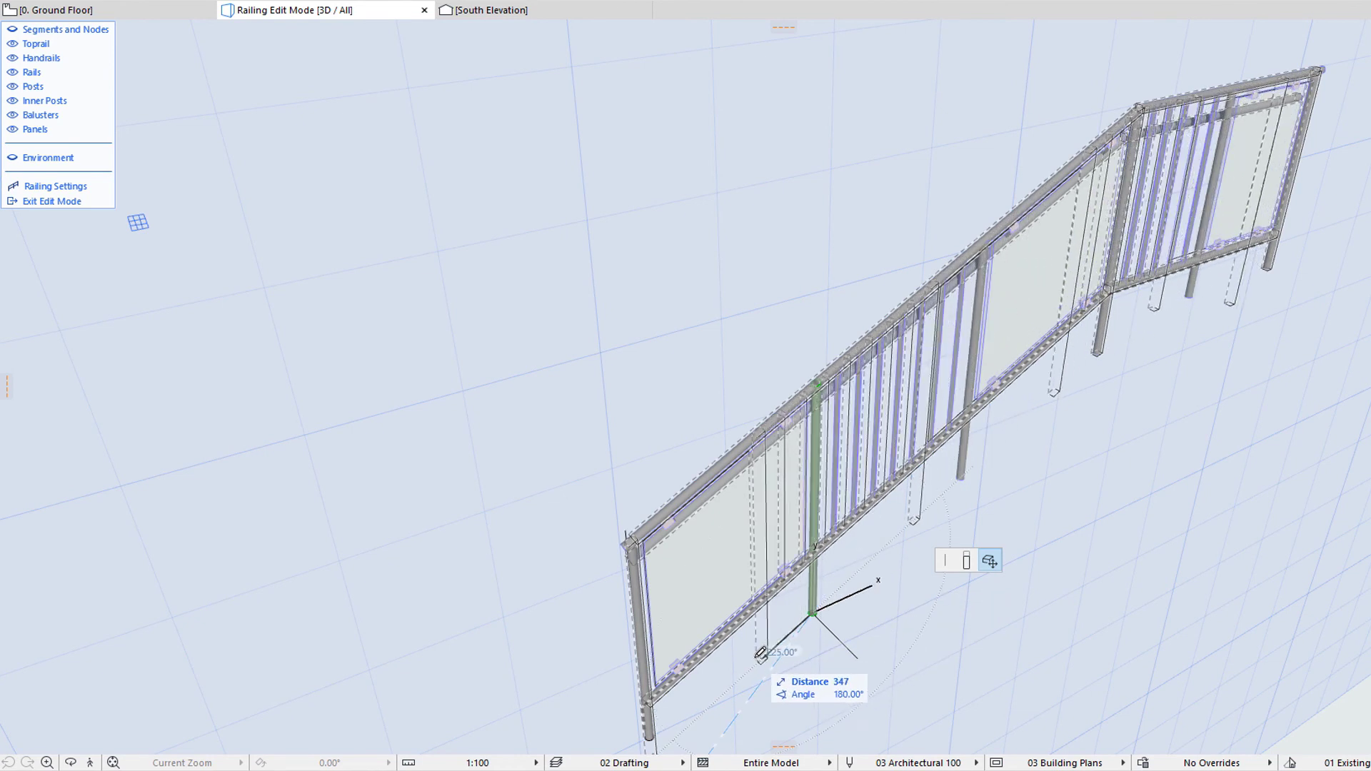
pyautogui.press('Escape')
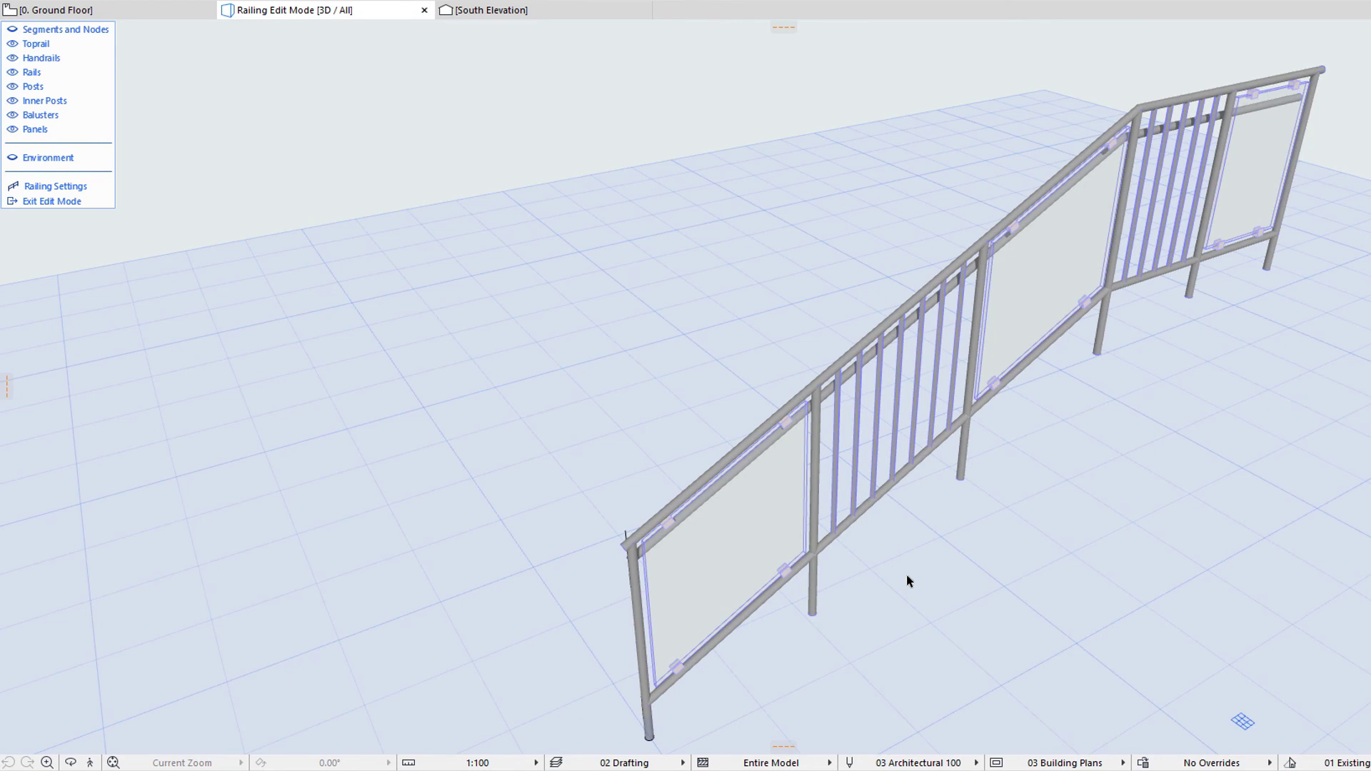
# Select the middle section's balusters and try stretching them, cancelling the first attempt
pyautogui.click(871, 446)
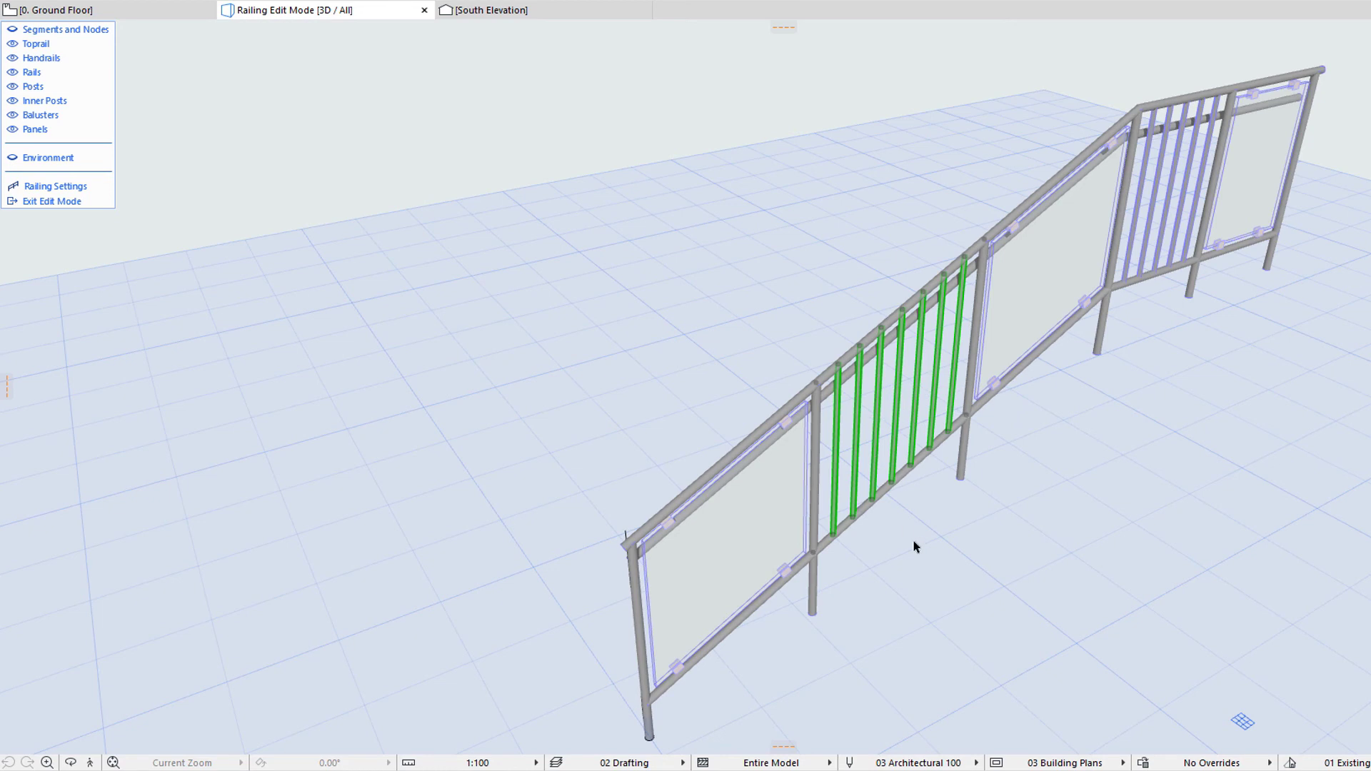
pyautogui.click(861, 347)
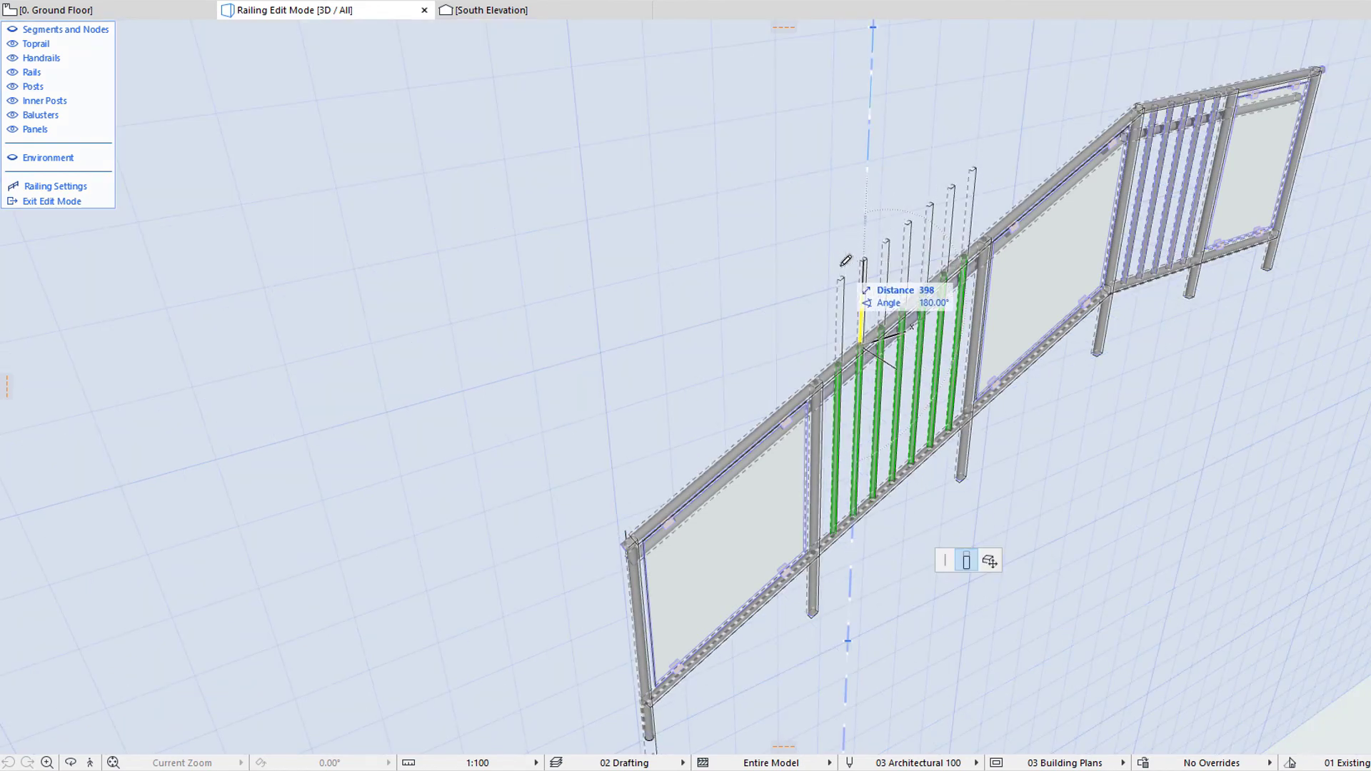
pyautogui.press('Escape')
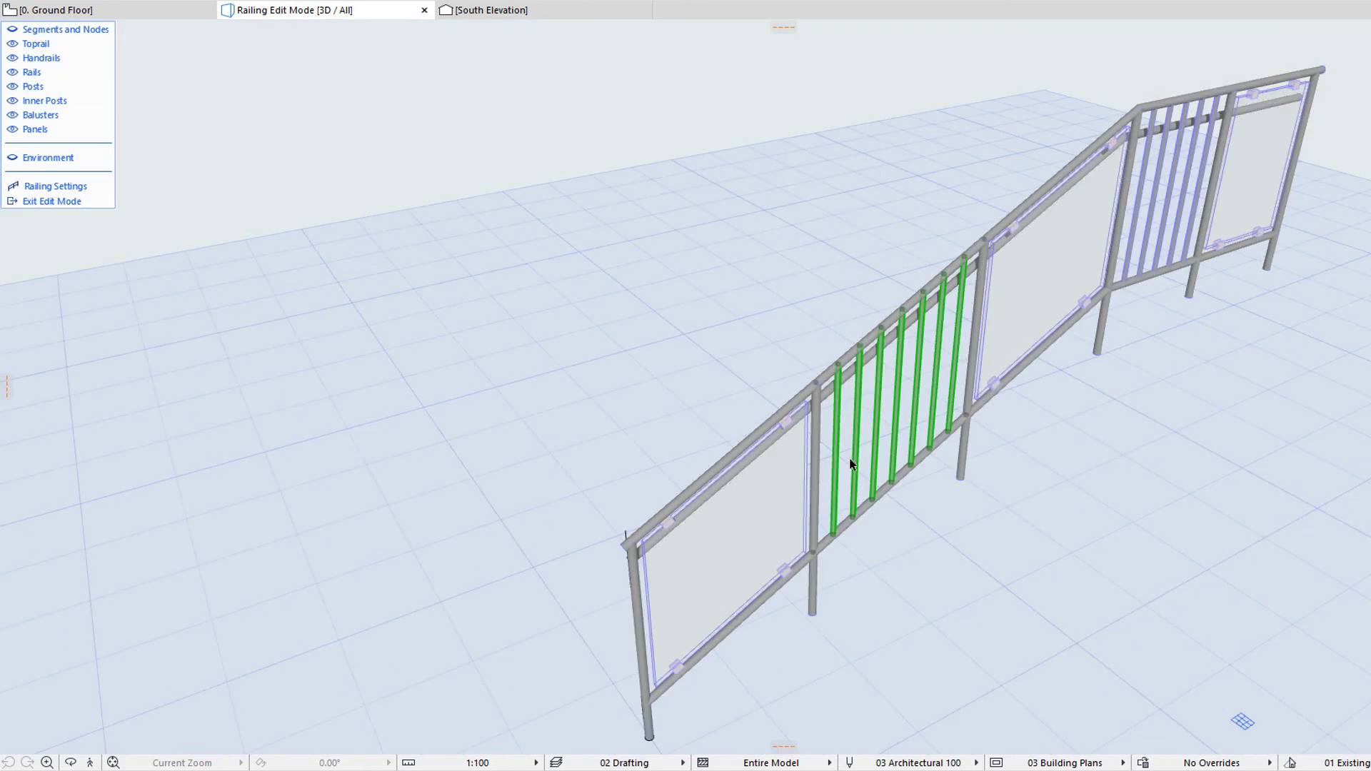
pyautogui.click(893, 487)
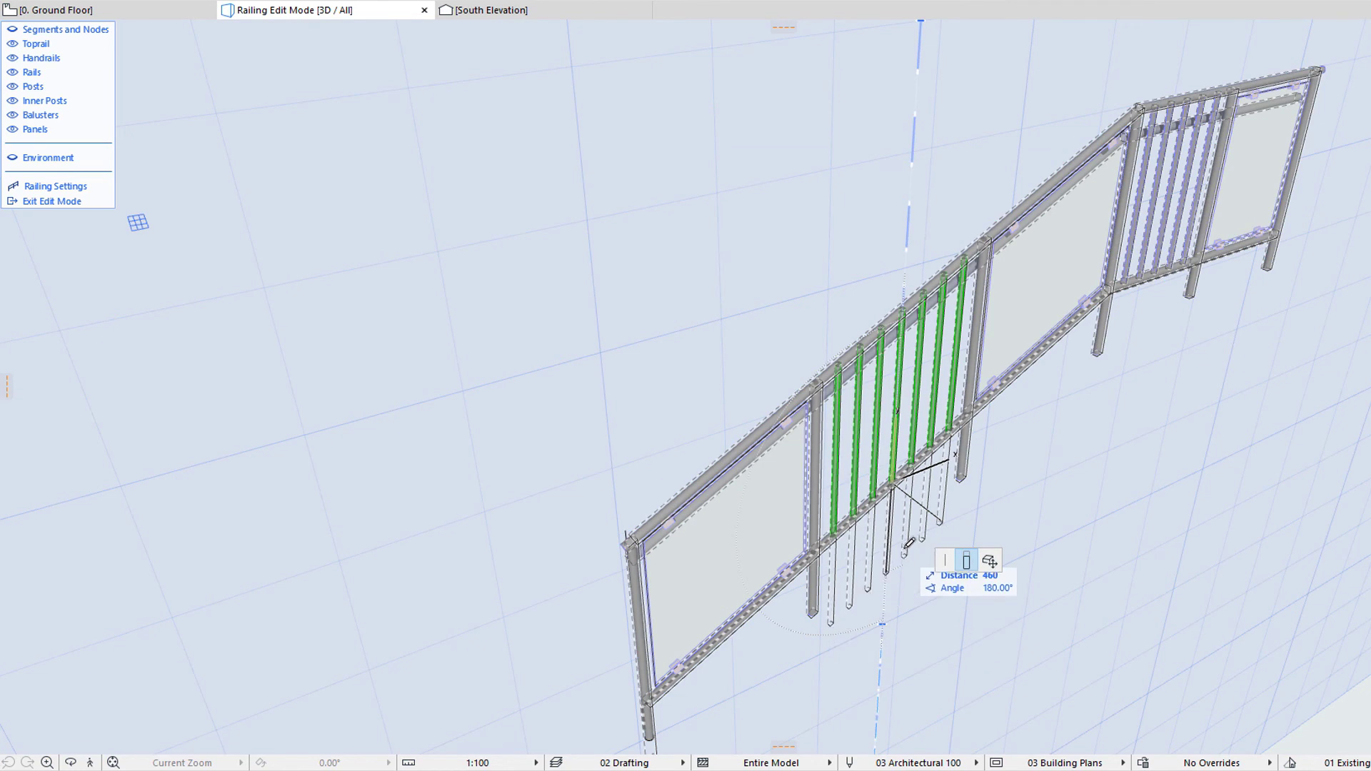
pyautogui.click(914, 516)
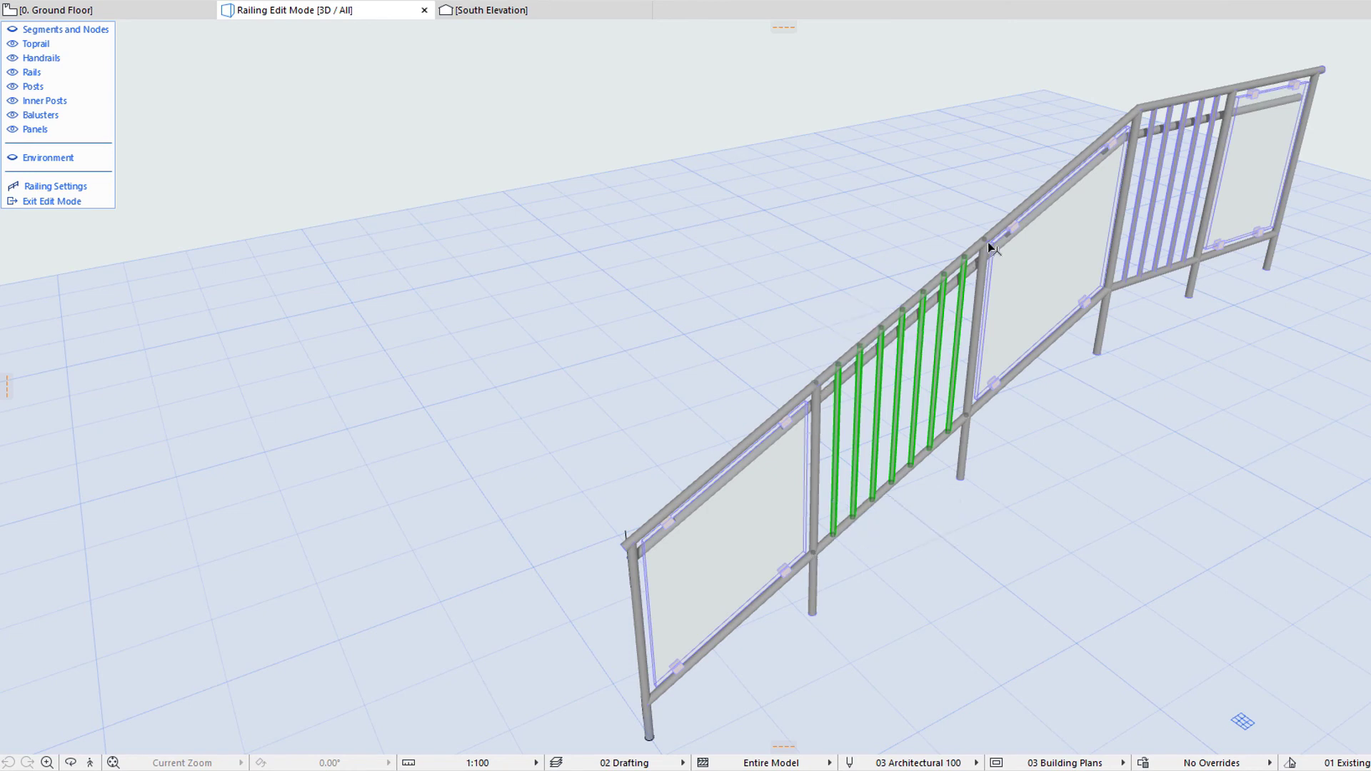
# Resize and shift the balusters' span, then undo the move with Ctrl+Z
pyautogui.click(967, 421)
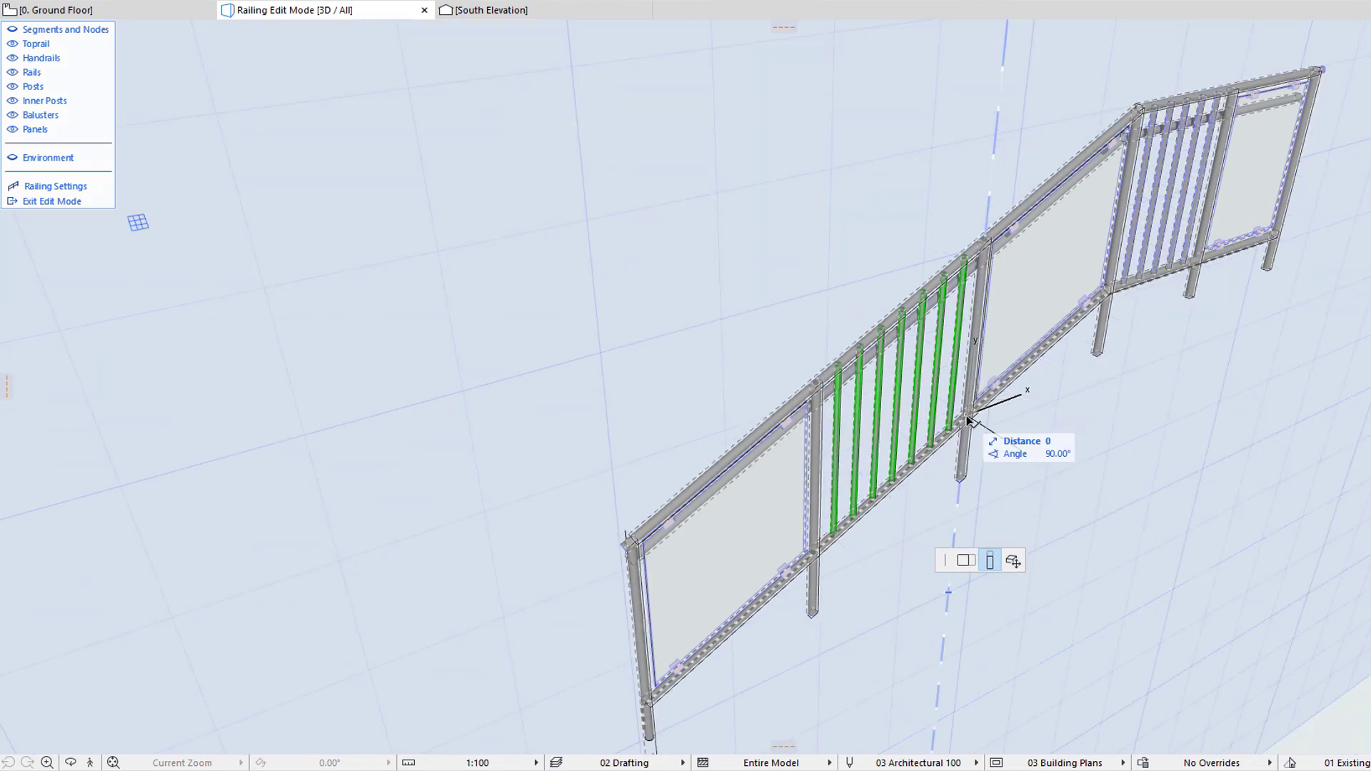
pyautogui.click(962, 562)
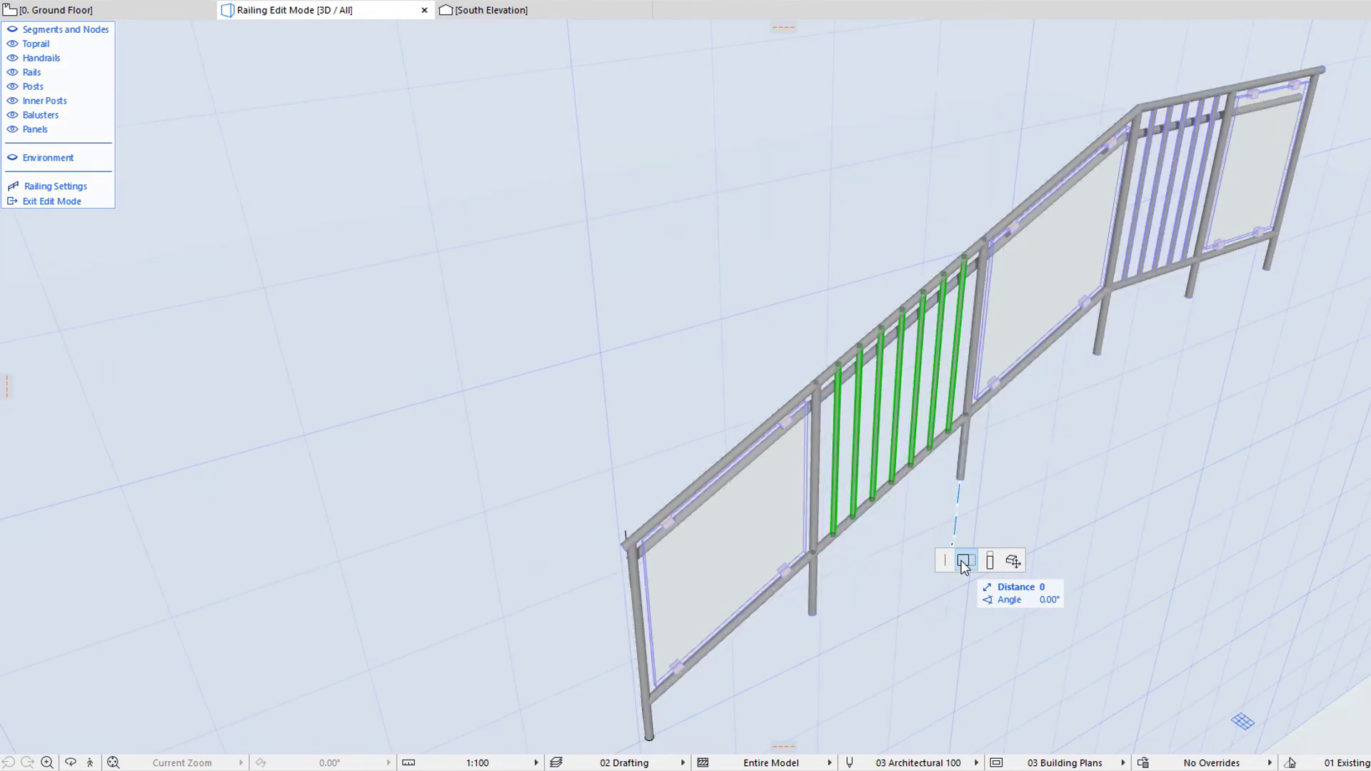
pyautogui.click(954, 489)
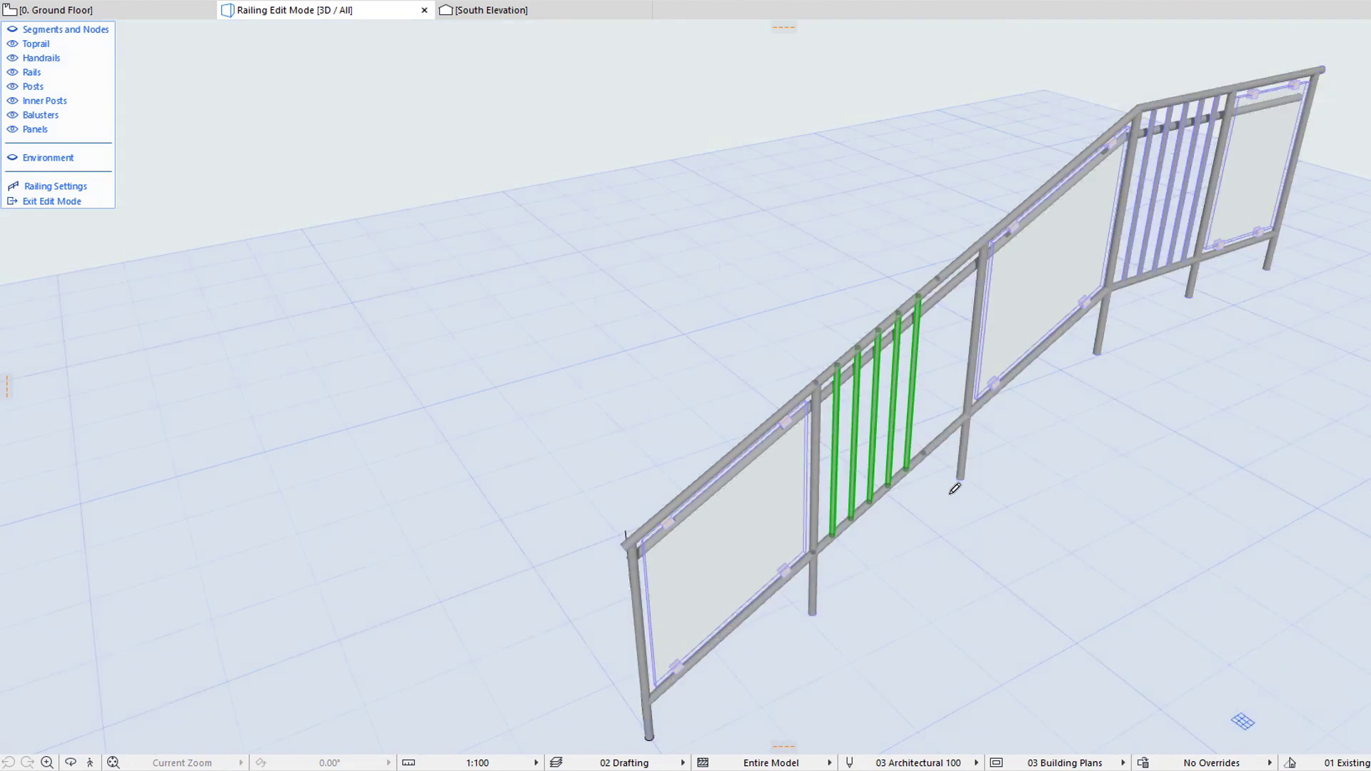
pyautogui.click(926, 459)
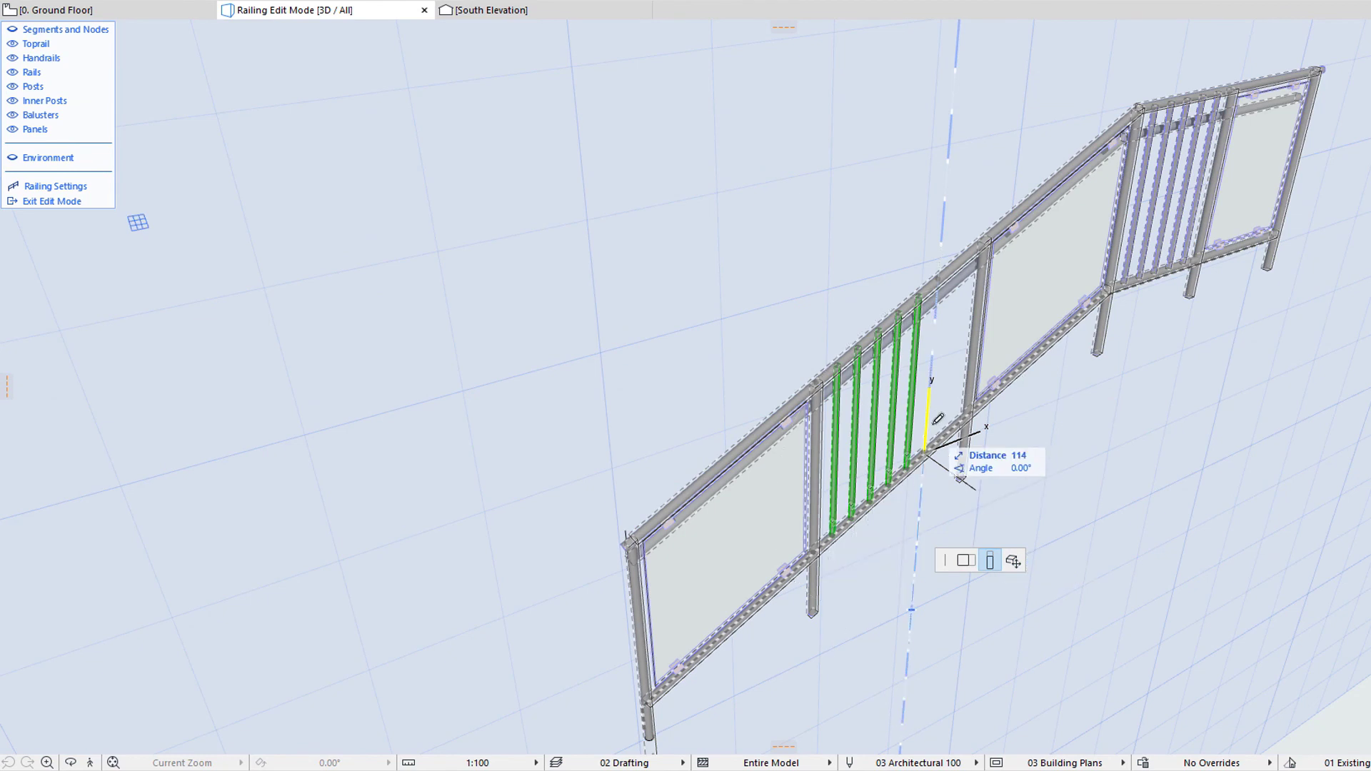
pyautogui.click(932, 402)
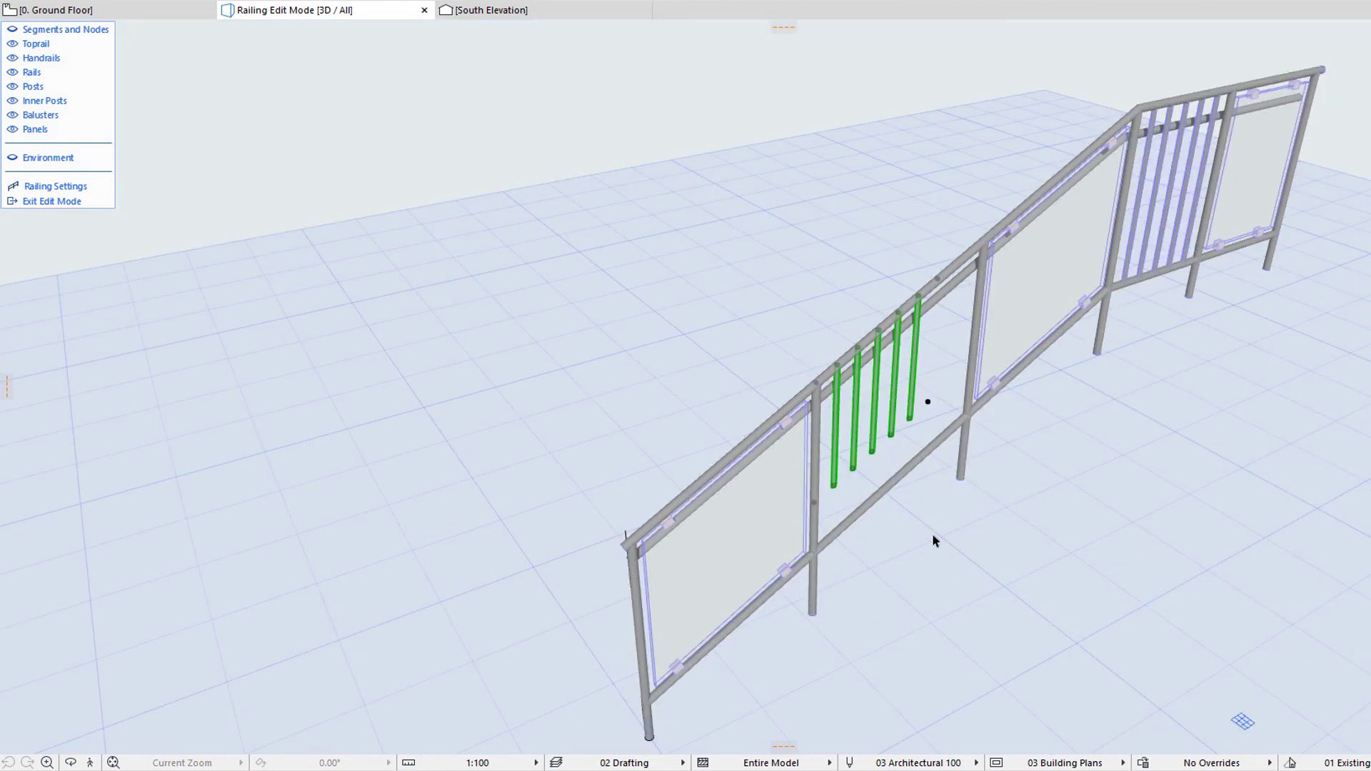
pyautogui.hotkey('ctrl', 'z')
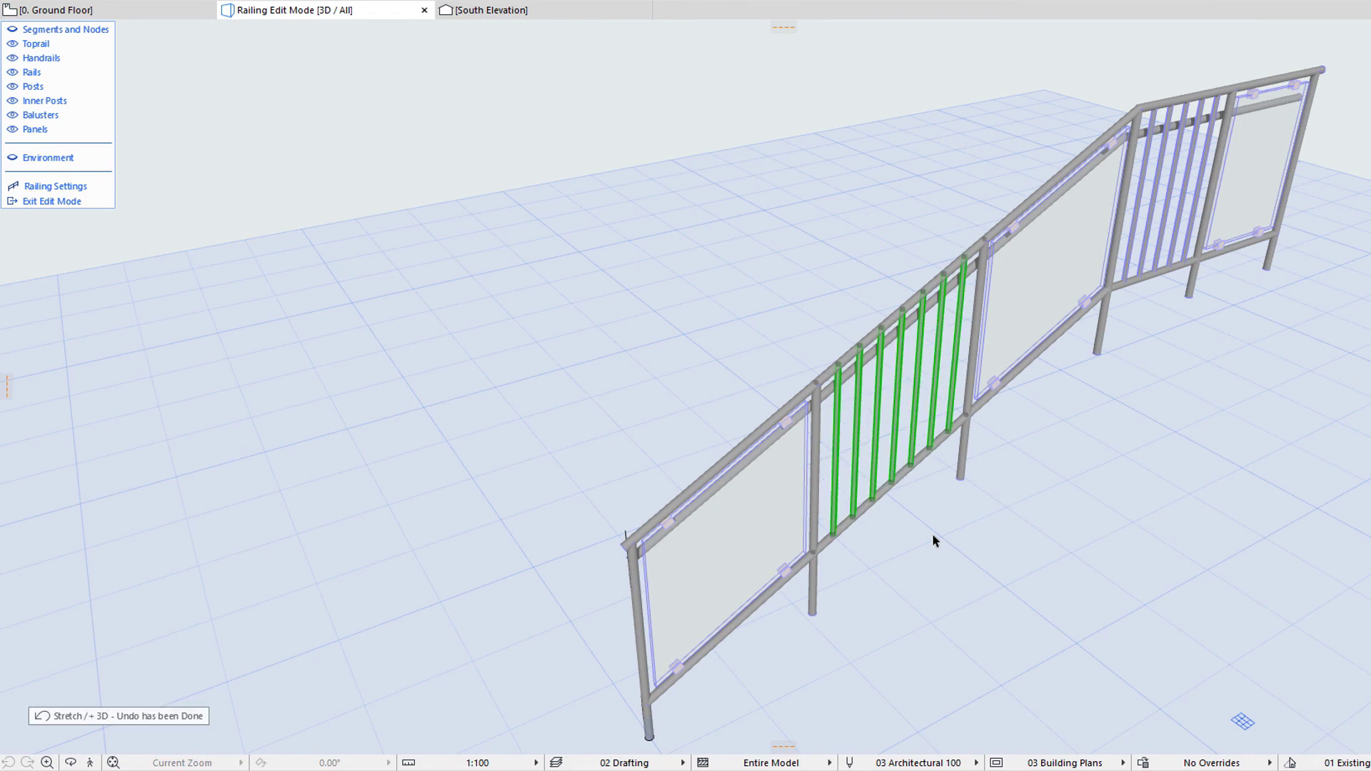
# Start another baluster move from the lower post node, cancel it with Esc, and deselect
pyautogui.click(814, 552)
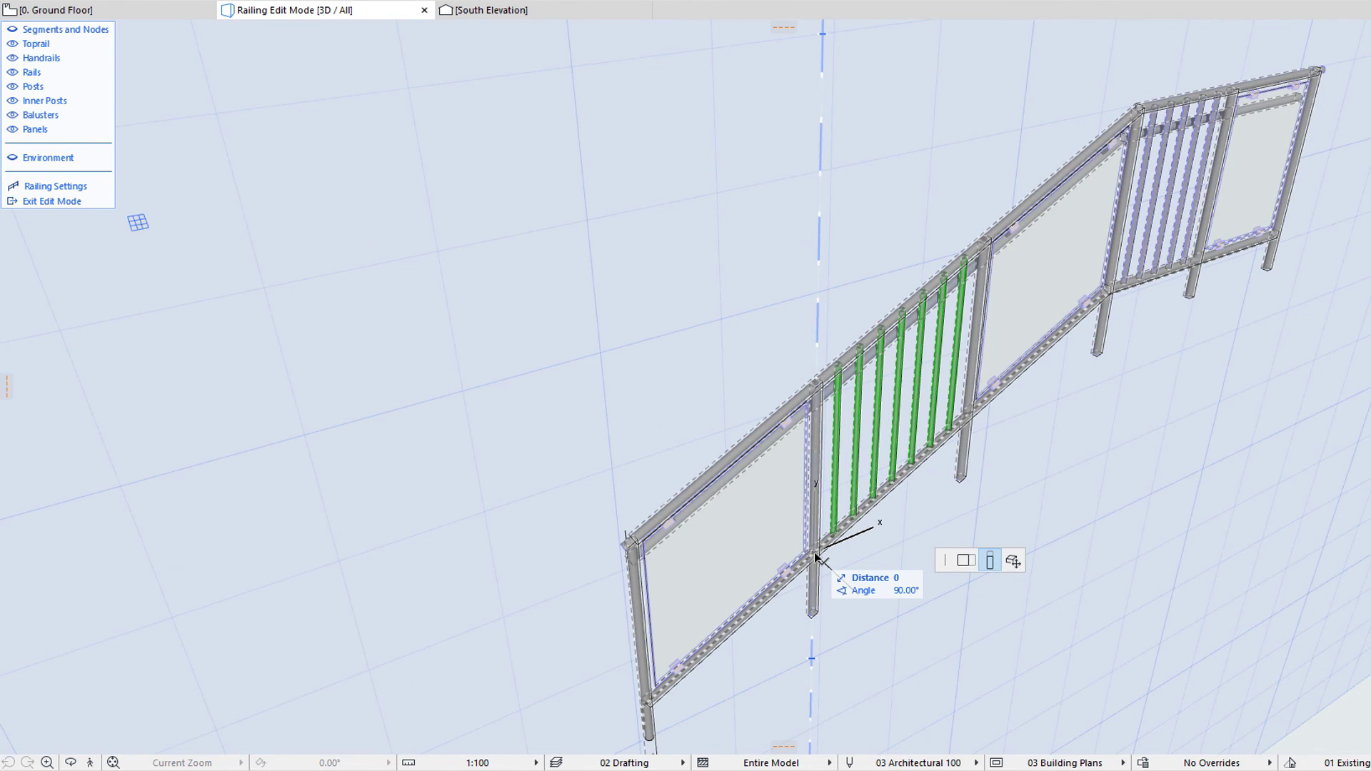
pyautogui.click(1011, 562)
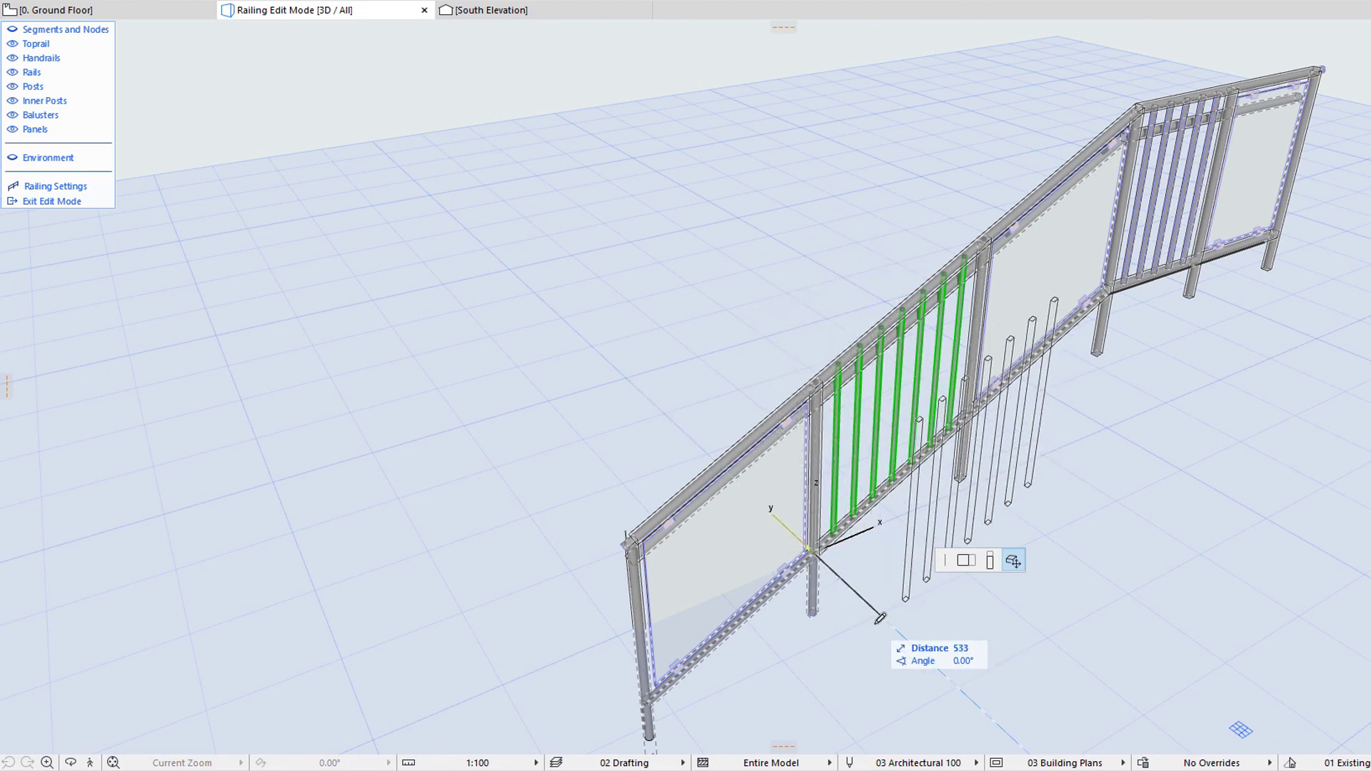
pyautogui.press('Escape')
pyautogui.click(910, 539)
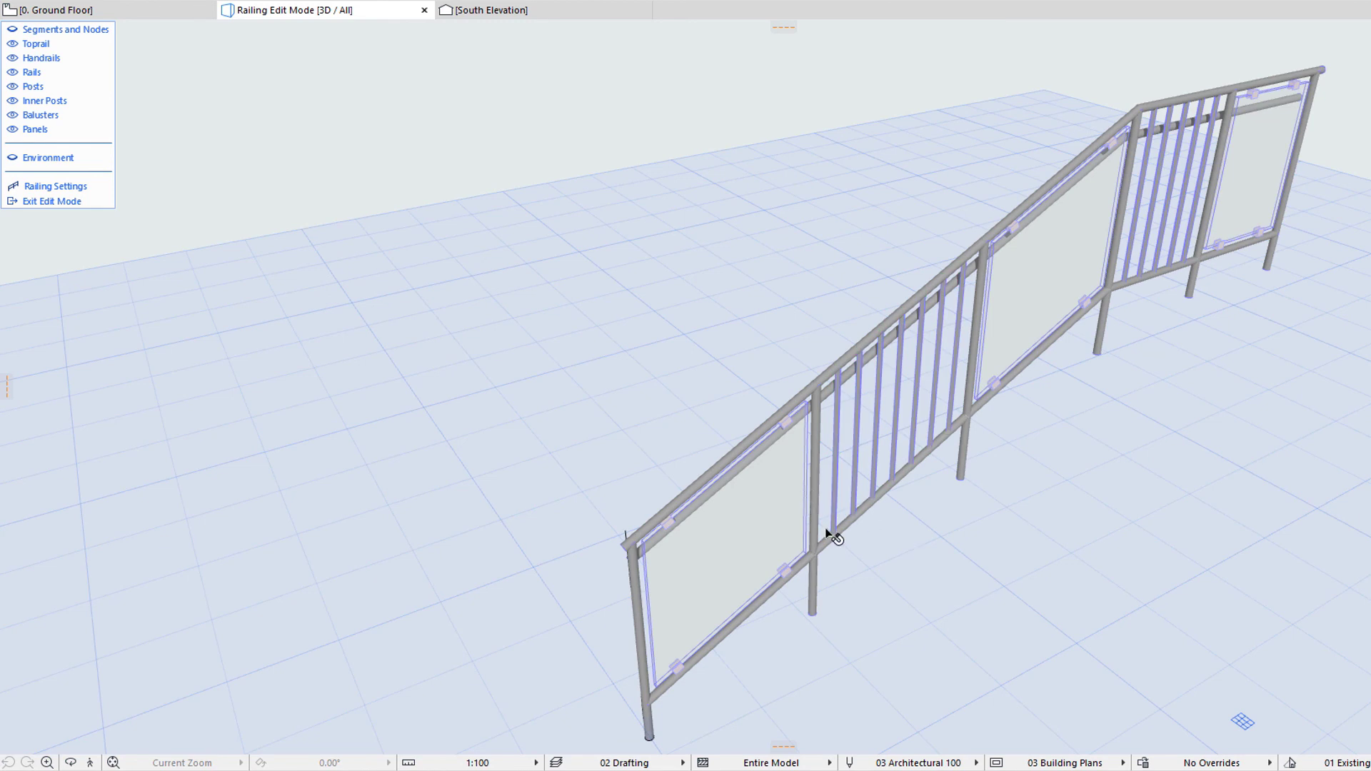
pyautogui.click(798, 487)
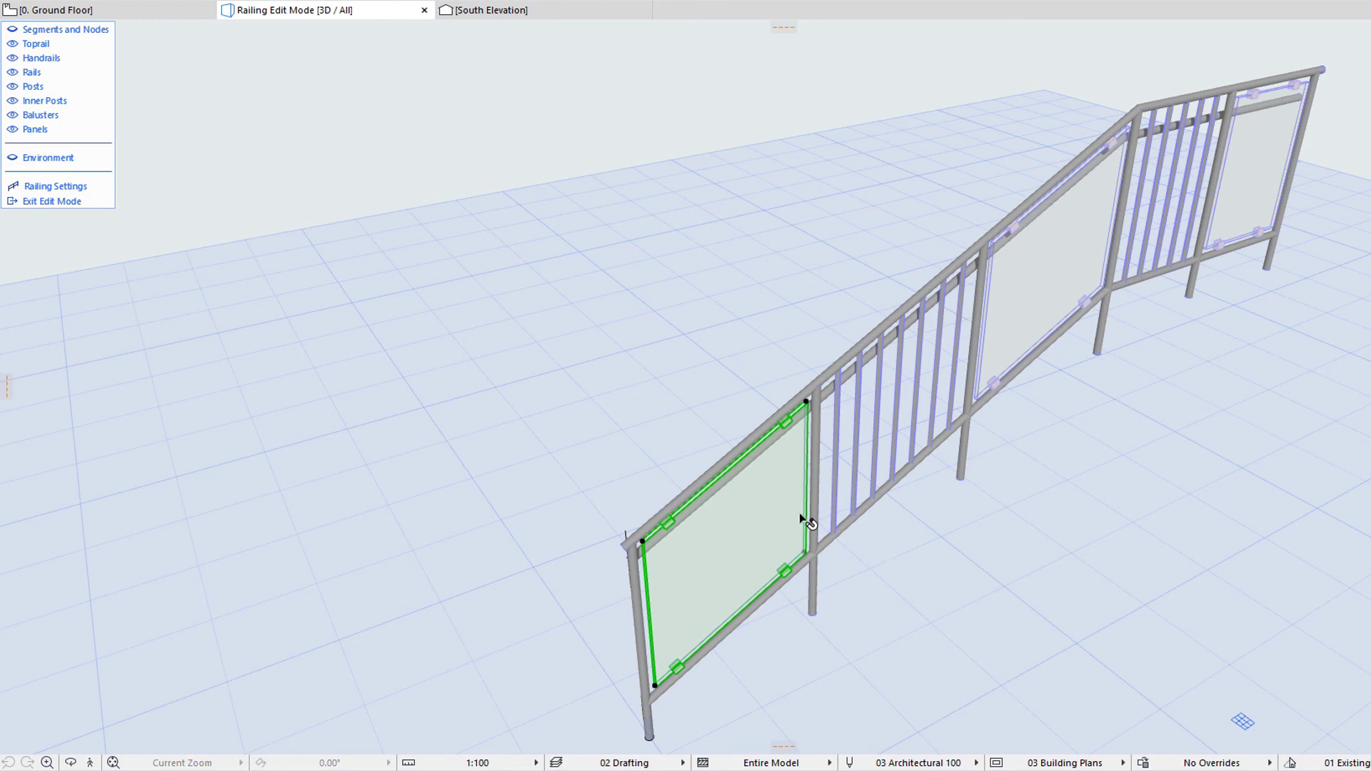
pyautogui.click(807, 483)
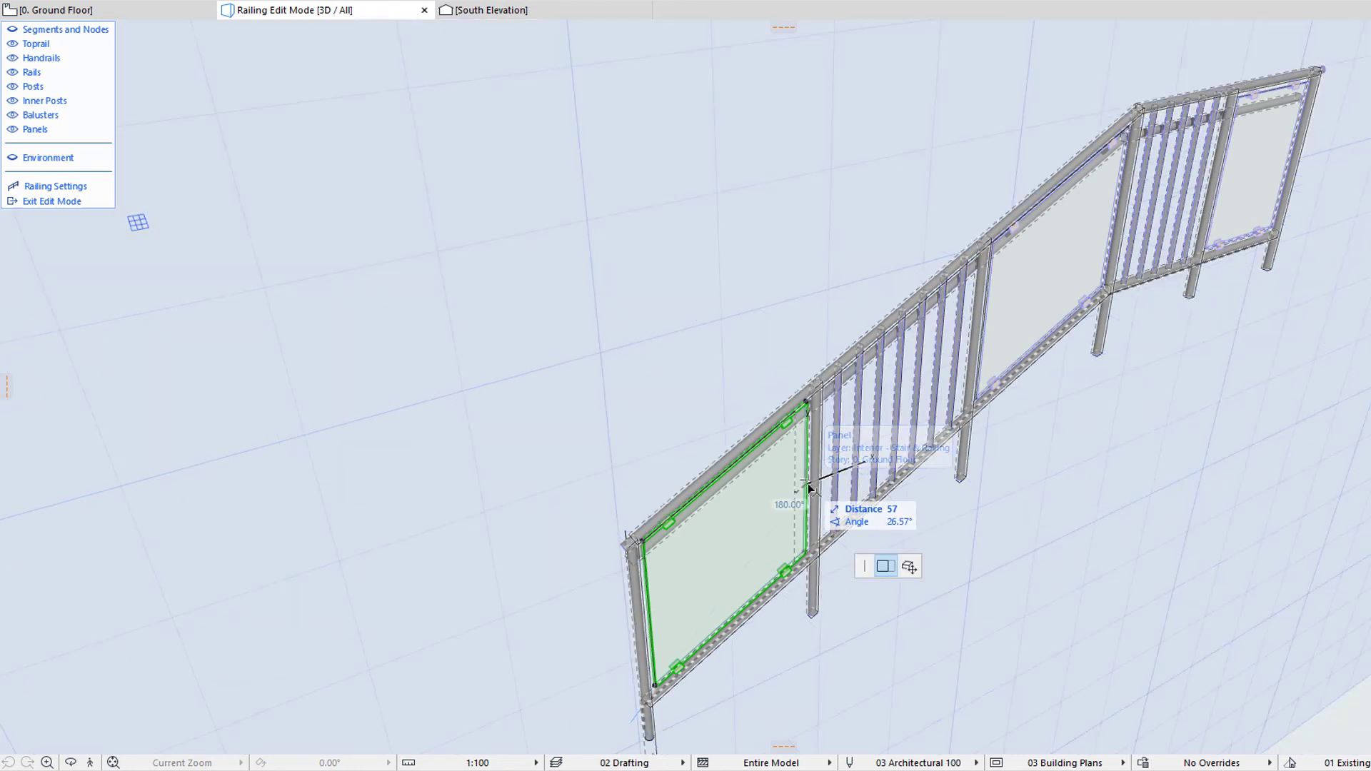
pyautogui.click(760, 518)
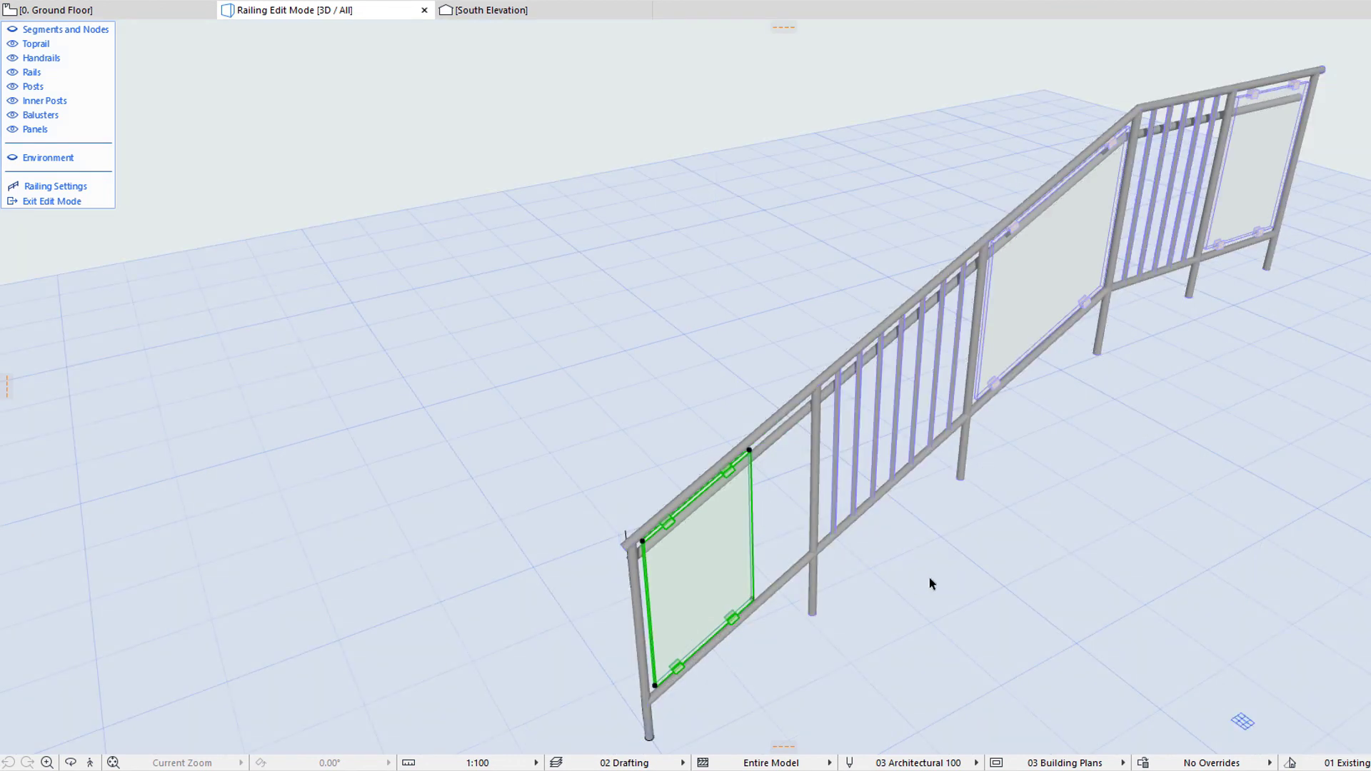
pyautogui.click(753, 528)
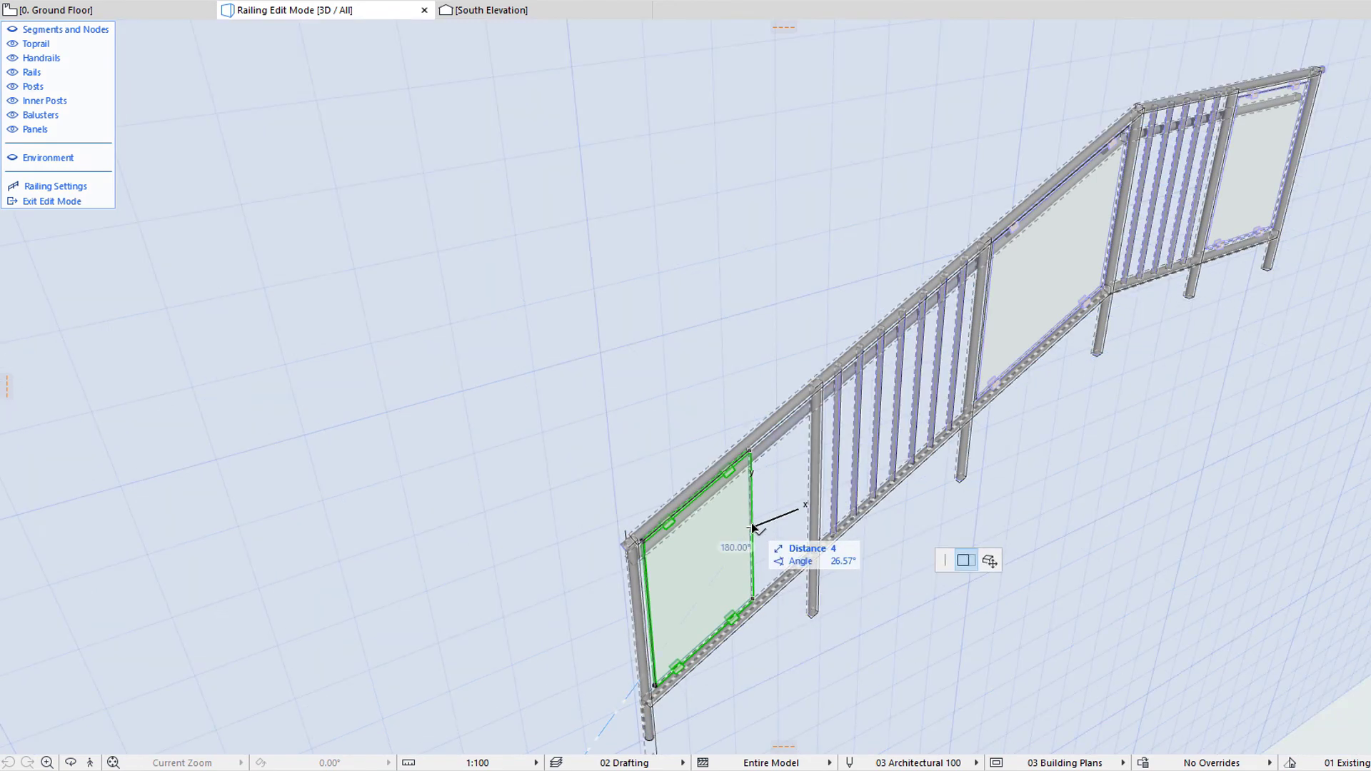
pyautogui.click(989, 562)
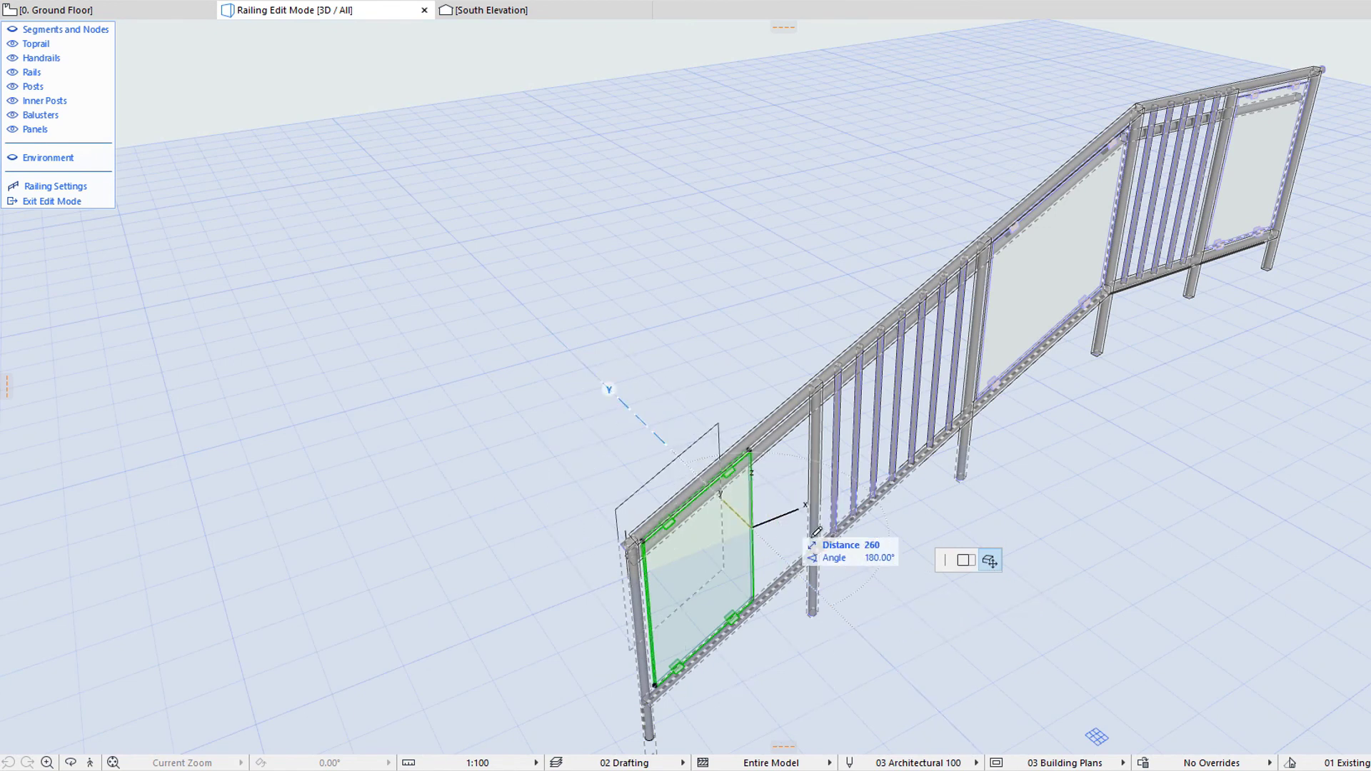
pyautogui.press('Escape')
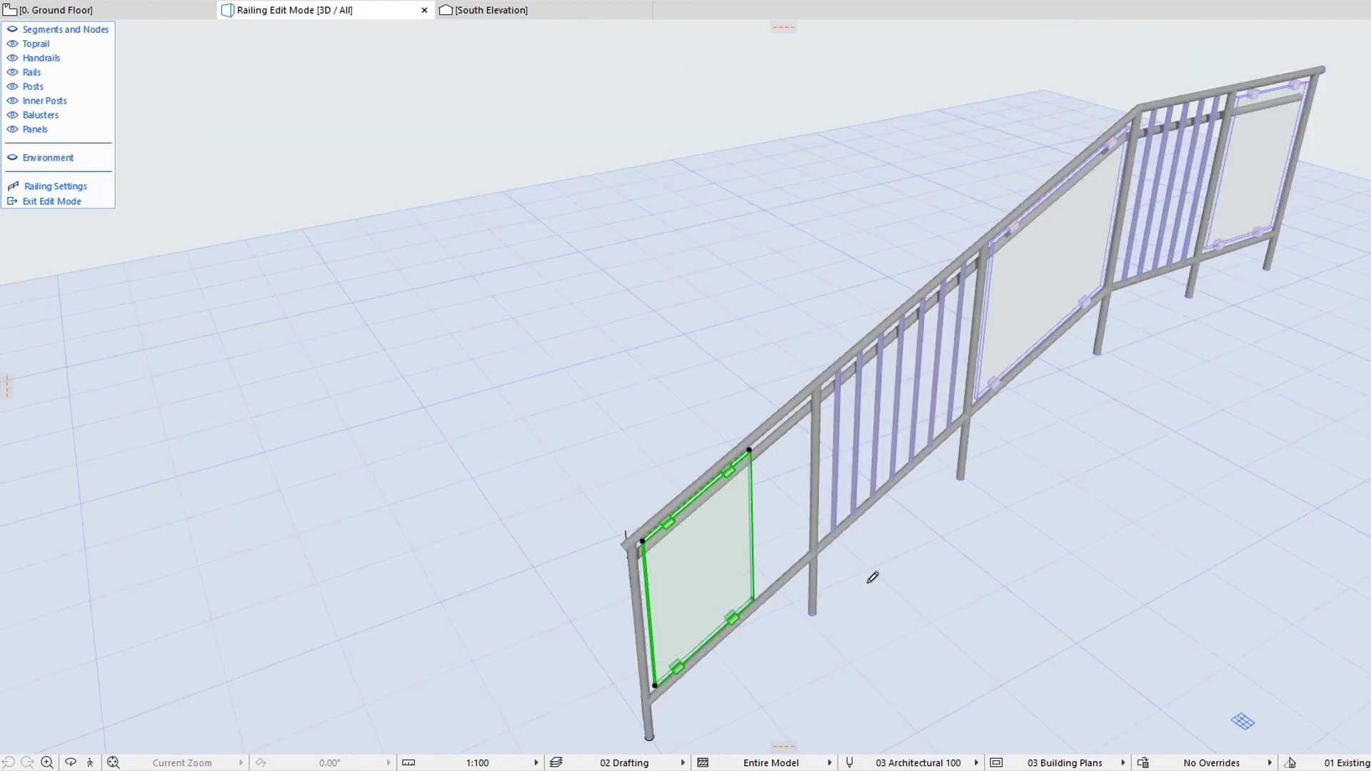
pyautogui.hotkey('ctrl', 'z')
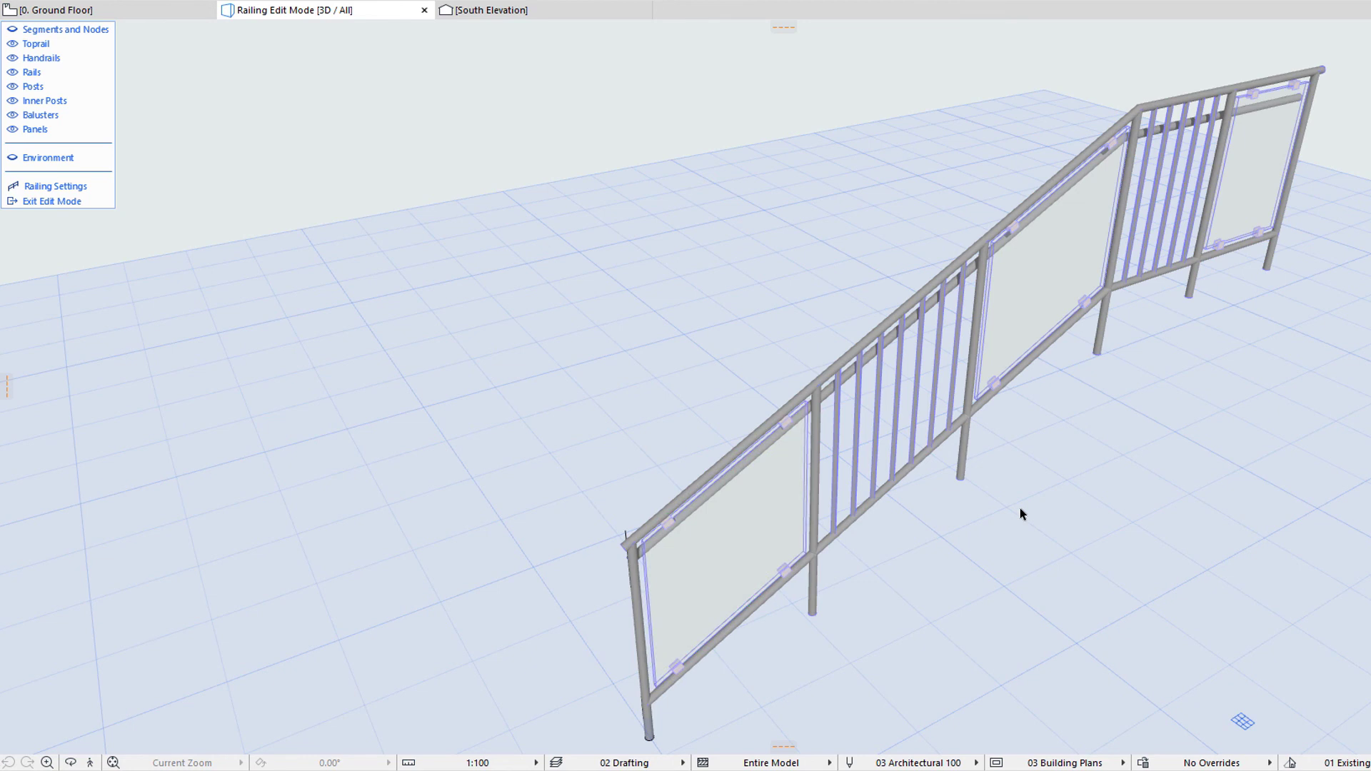
# Toggle the surrounding Environment off and back on around the railing
pyautogui.click(98, 164)
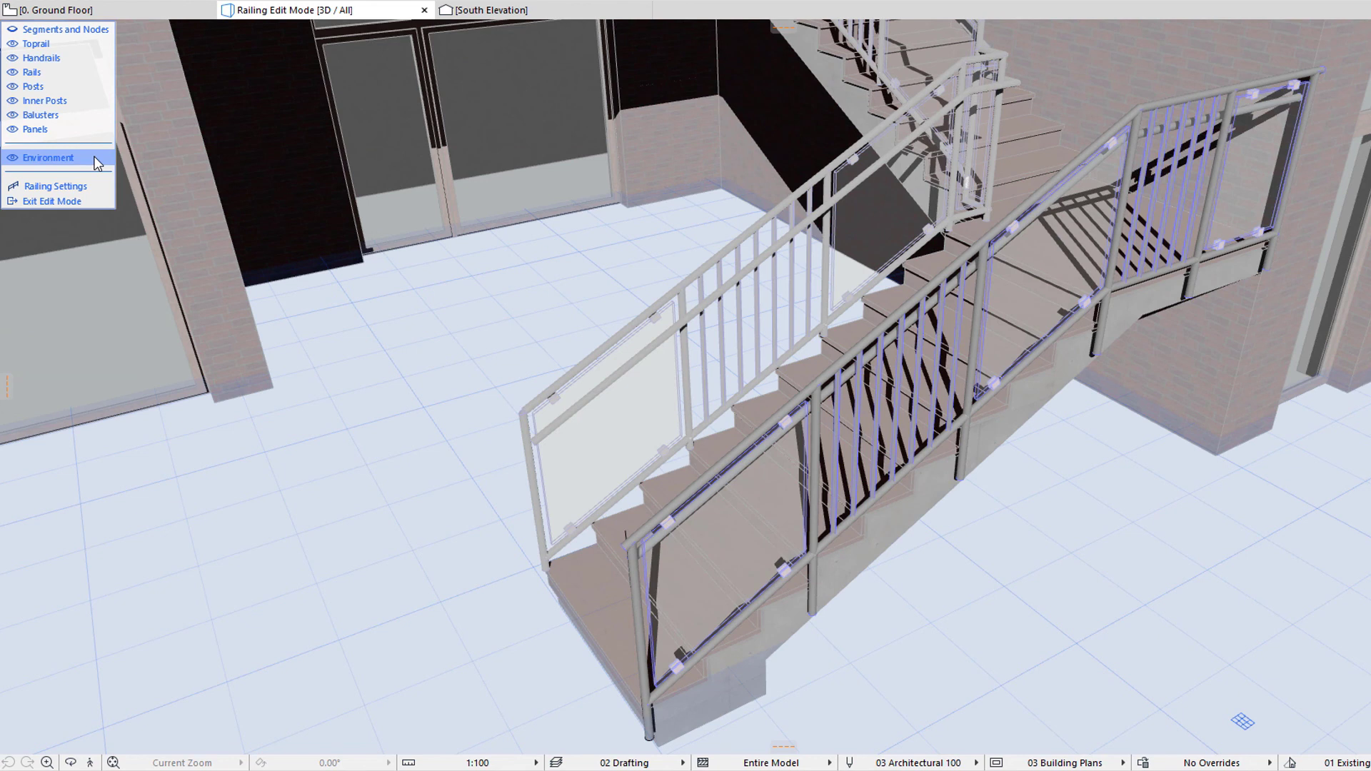
pyautogui.click(97, 163)
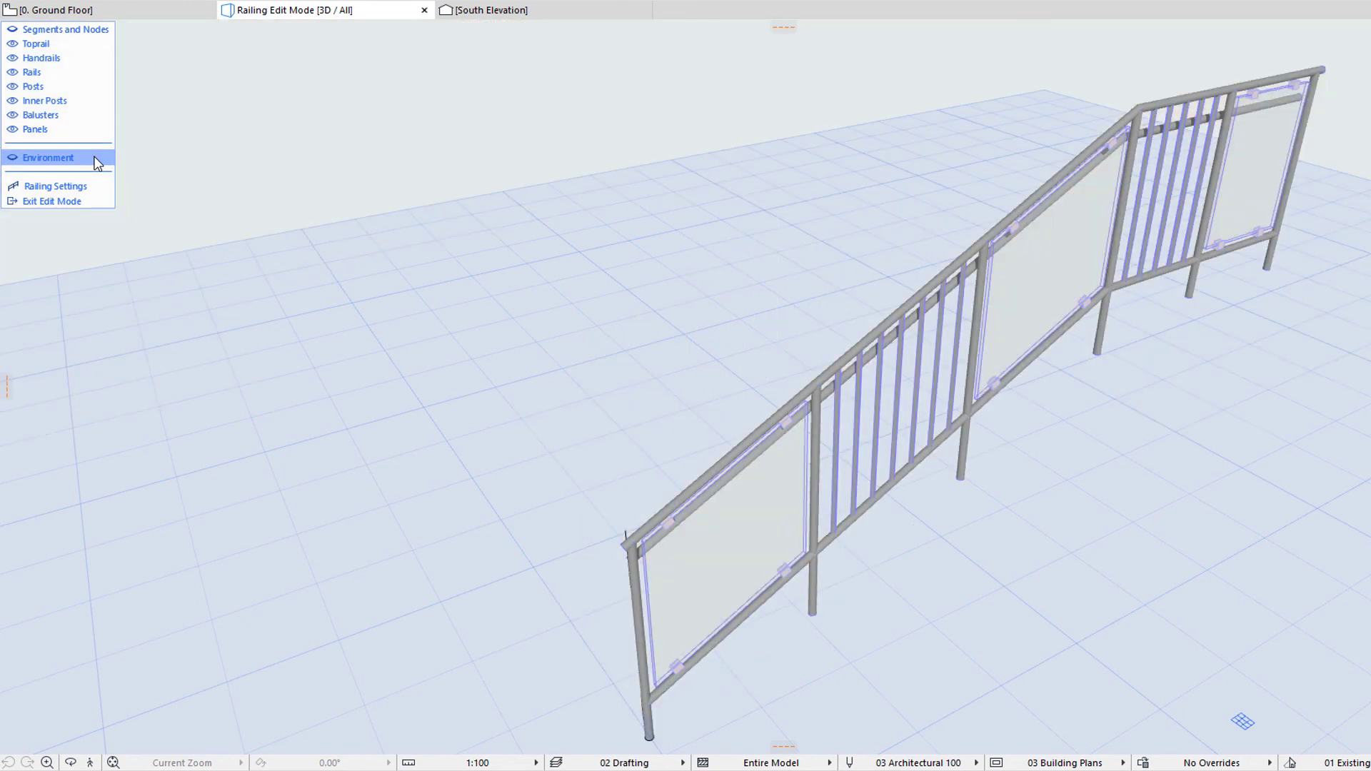
pyautogui.click(98, 164)
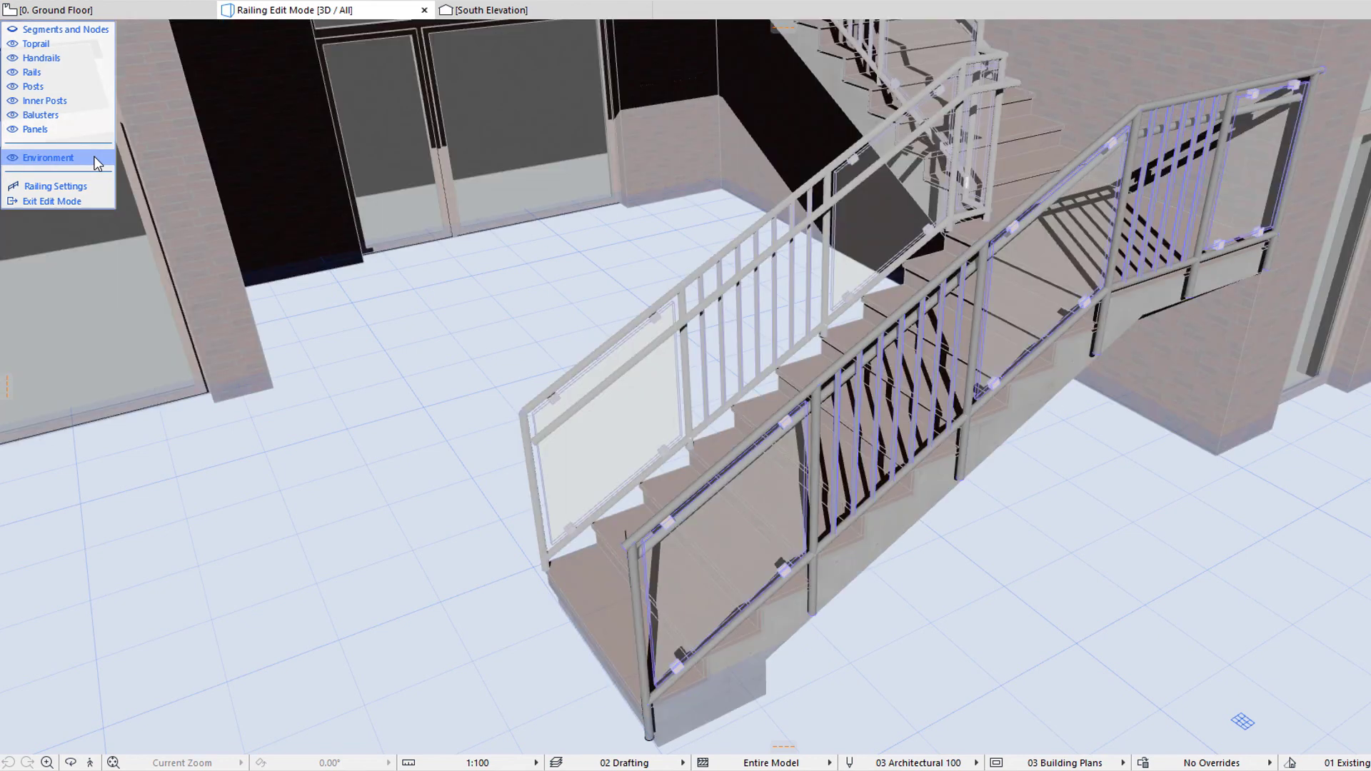
# Switch the 3D style to Simple Shading, cancel Railing Settings, and exit Railing Edit Mode
pyautogui.rightClick(362, 10)
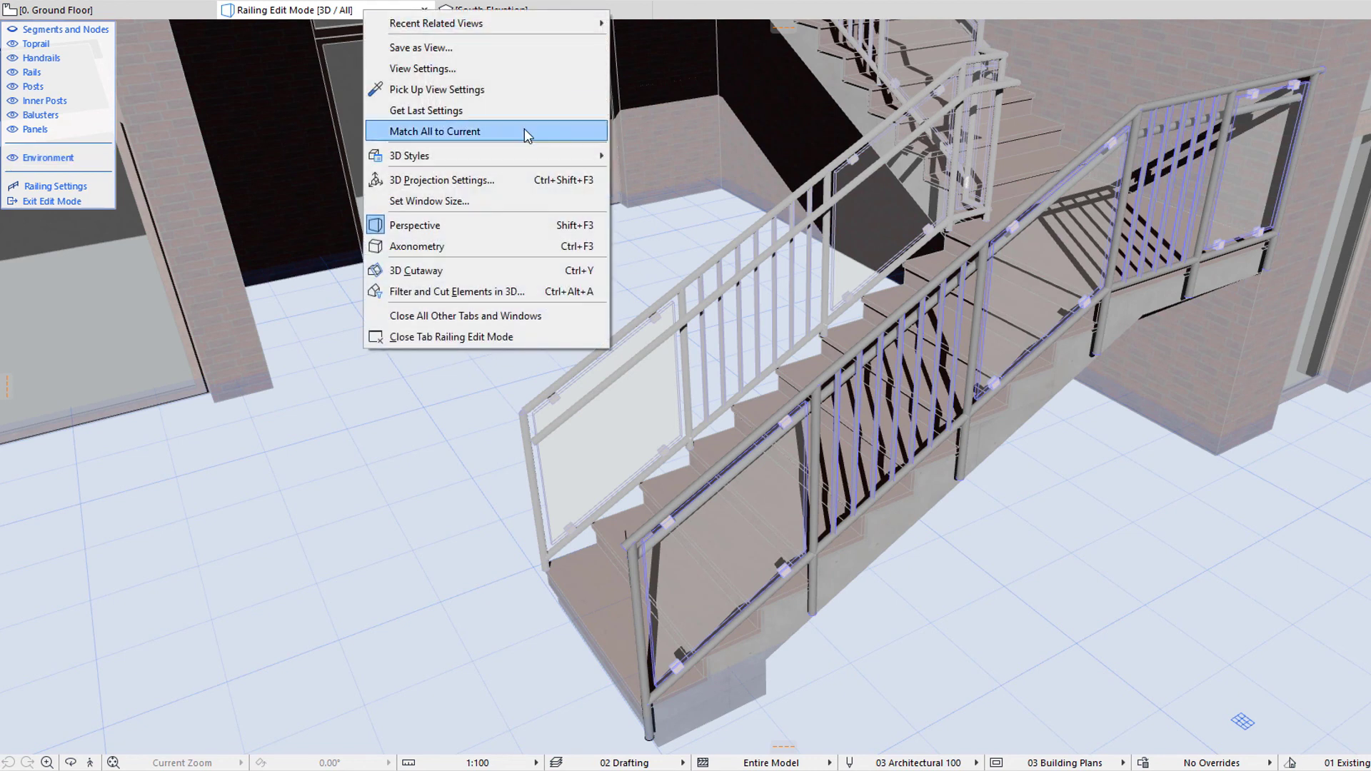
pyautogui.moveTo(539, 155)
pyautogui.click(666, 267)
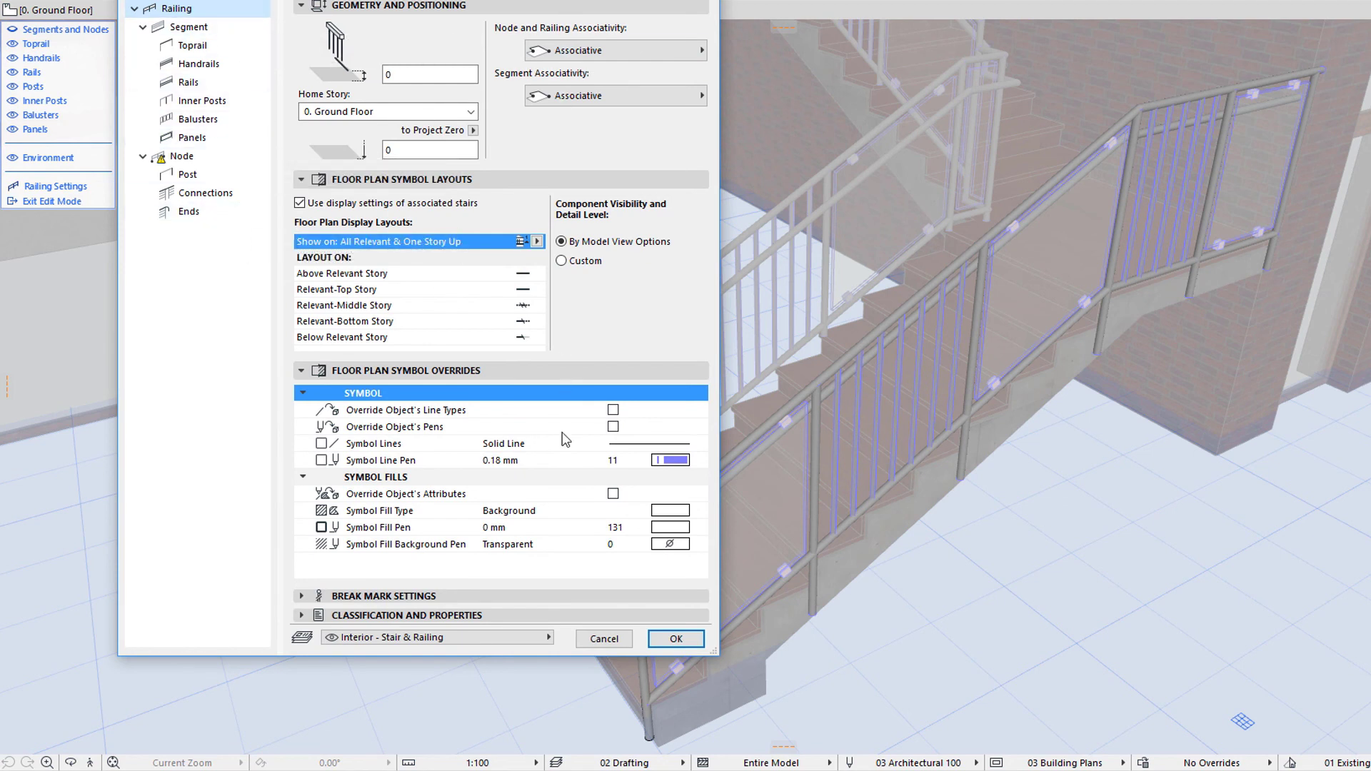
pyautogui.click(605, 640)
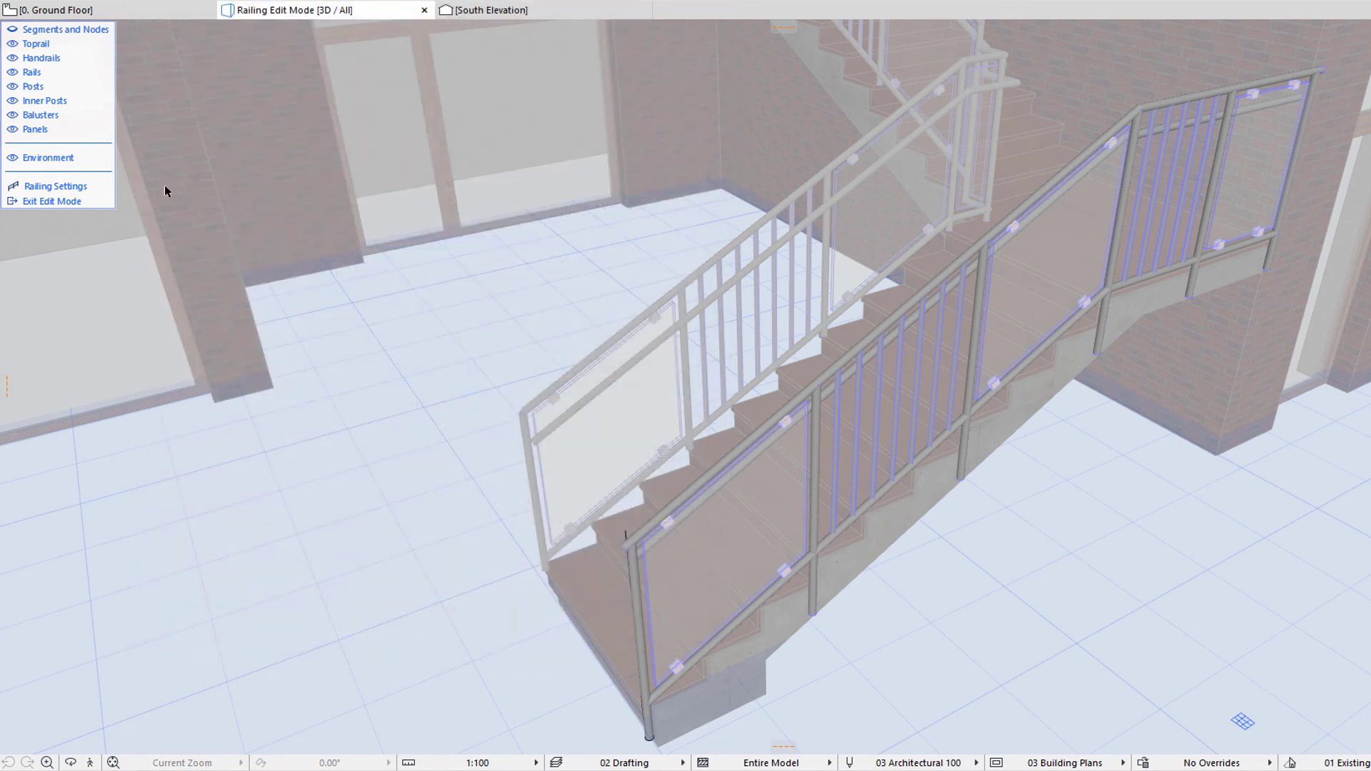
pyautogui.click(95, 200)
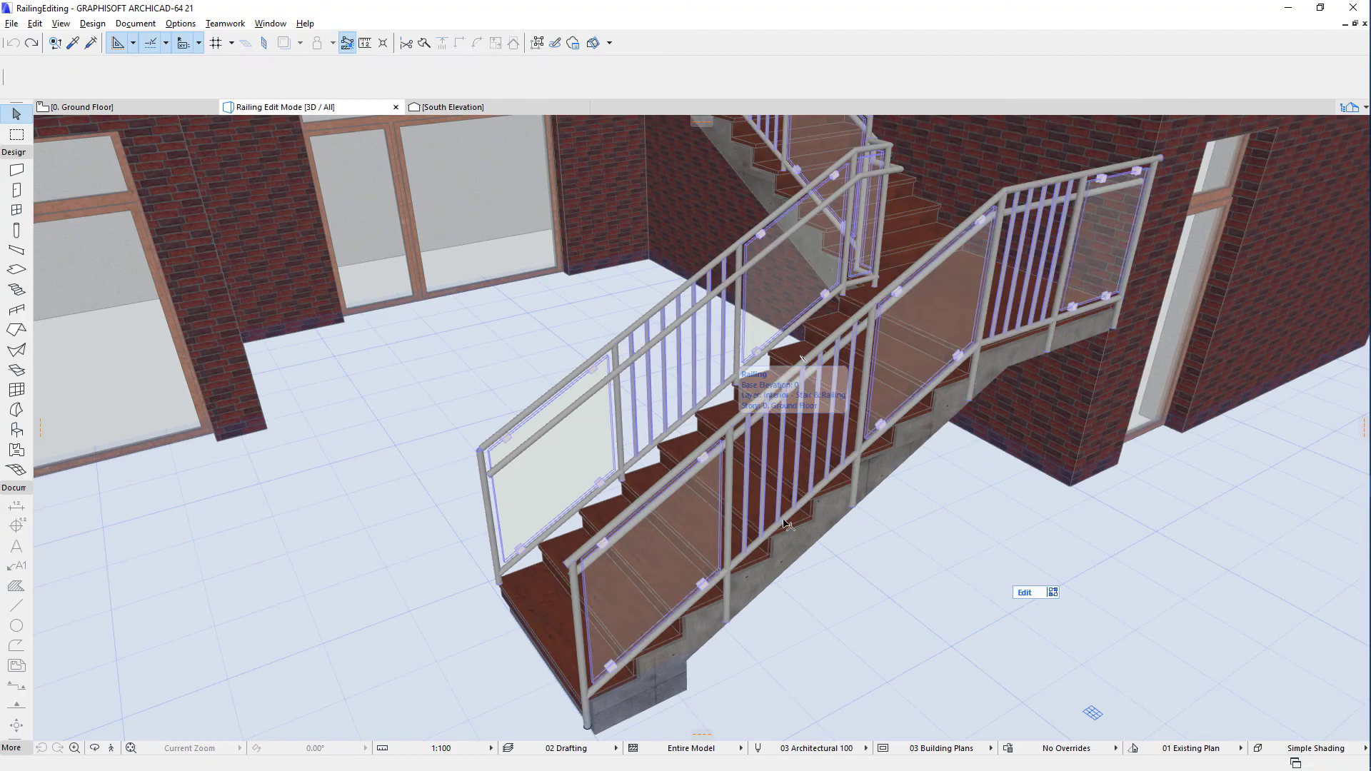
# Re-enter Railing Edit Mode, hide the Environment, and check the railing in the Ground Floor plan
pyautogui.click(1022, 593)
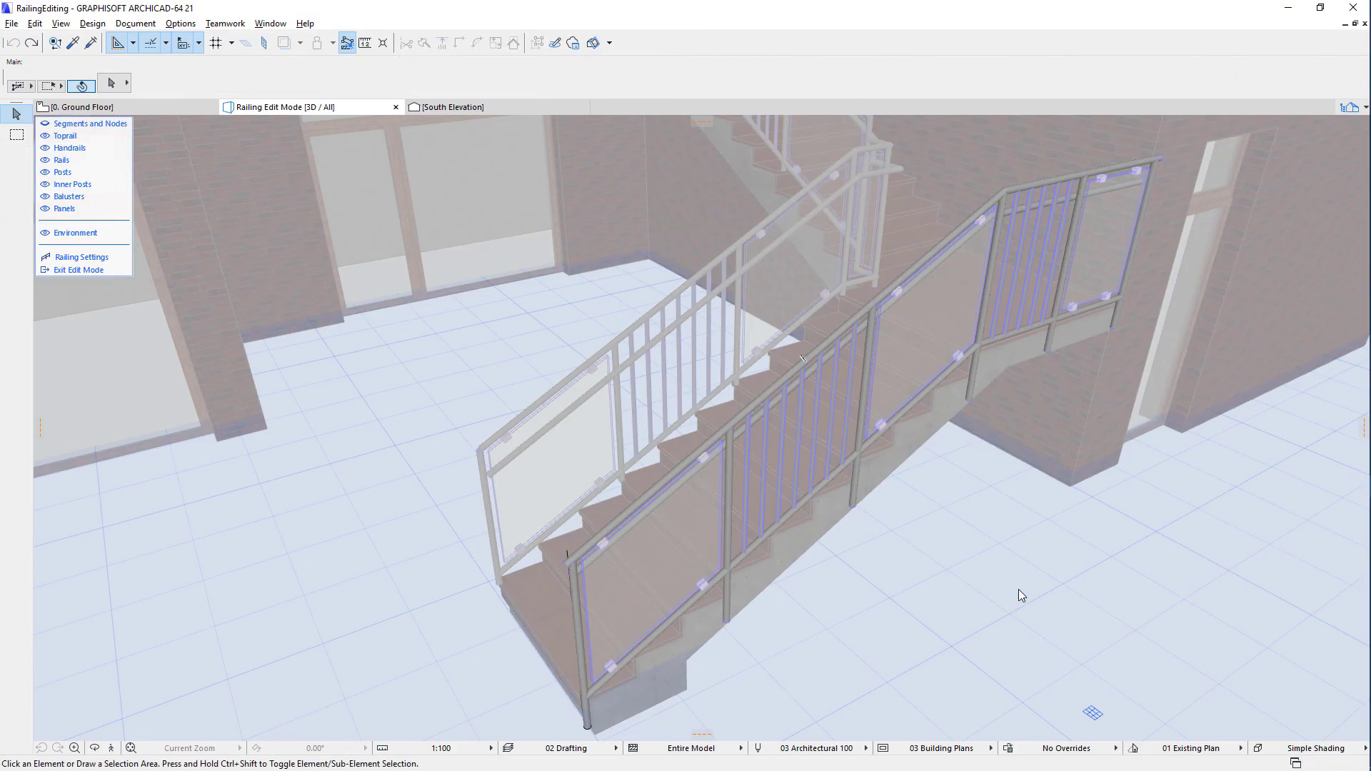
pyautogui.click(99, 234)
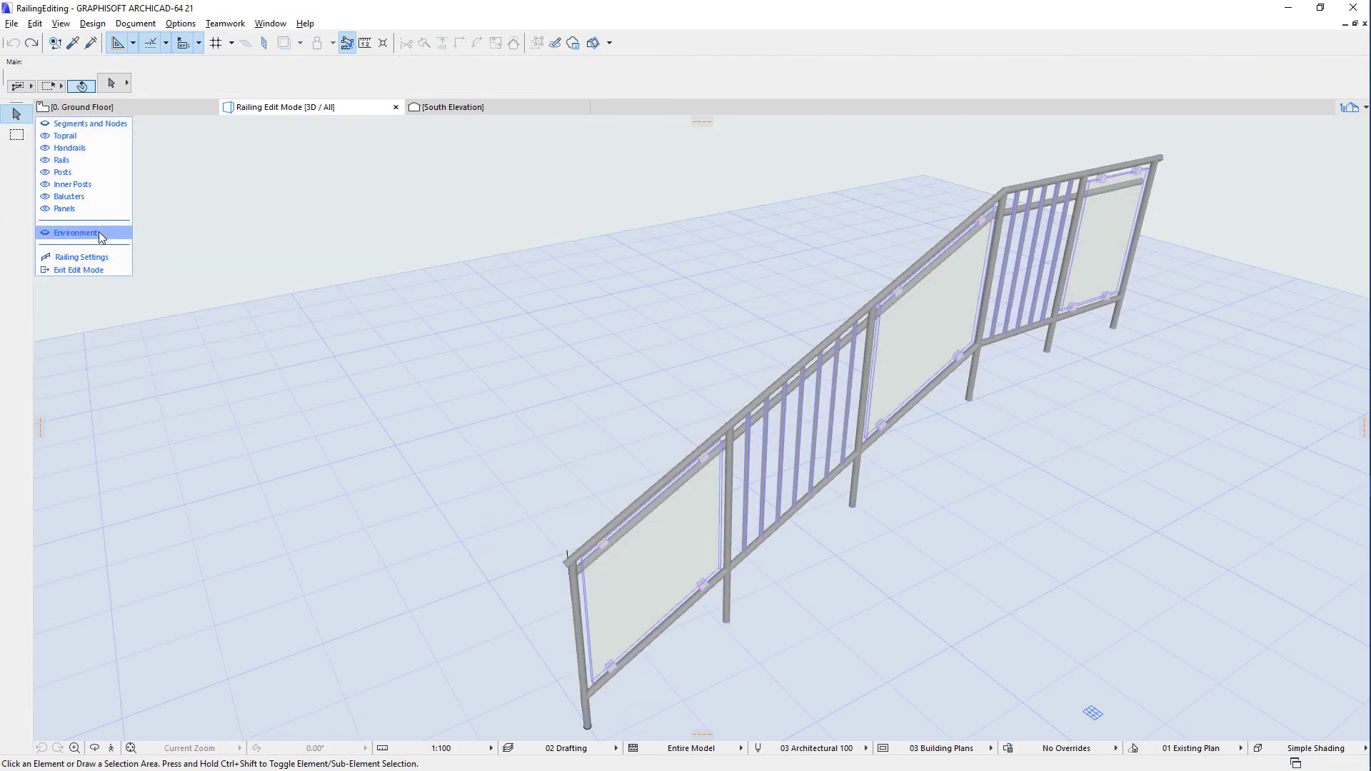
pyautogui.click(182, 106)
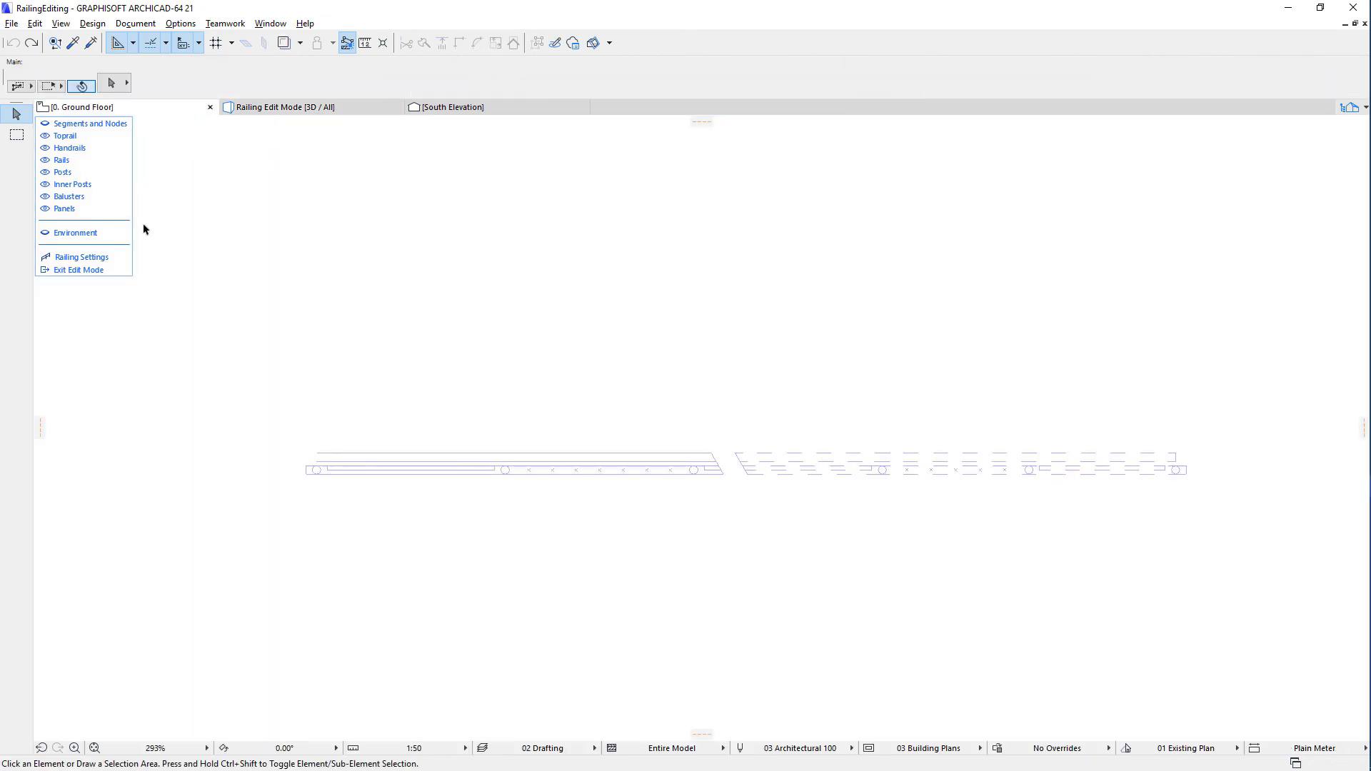
pyautogui.click(269, 109)
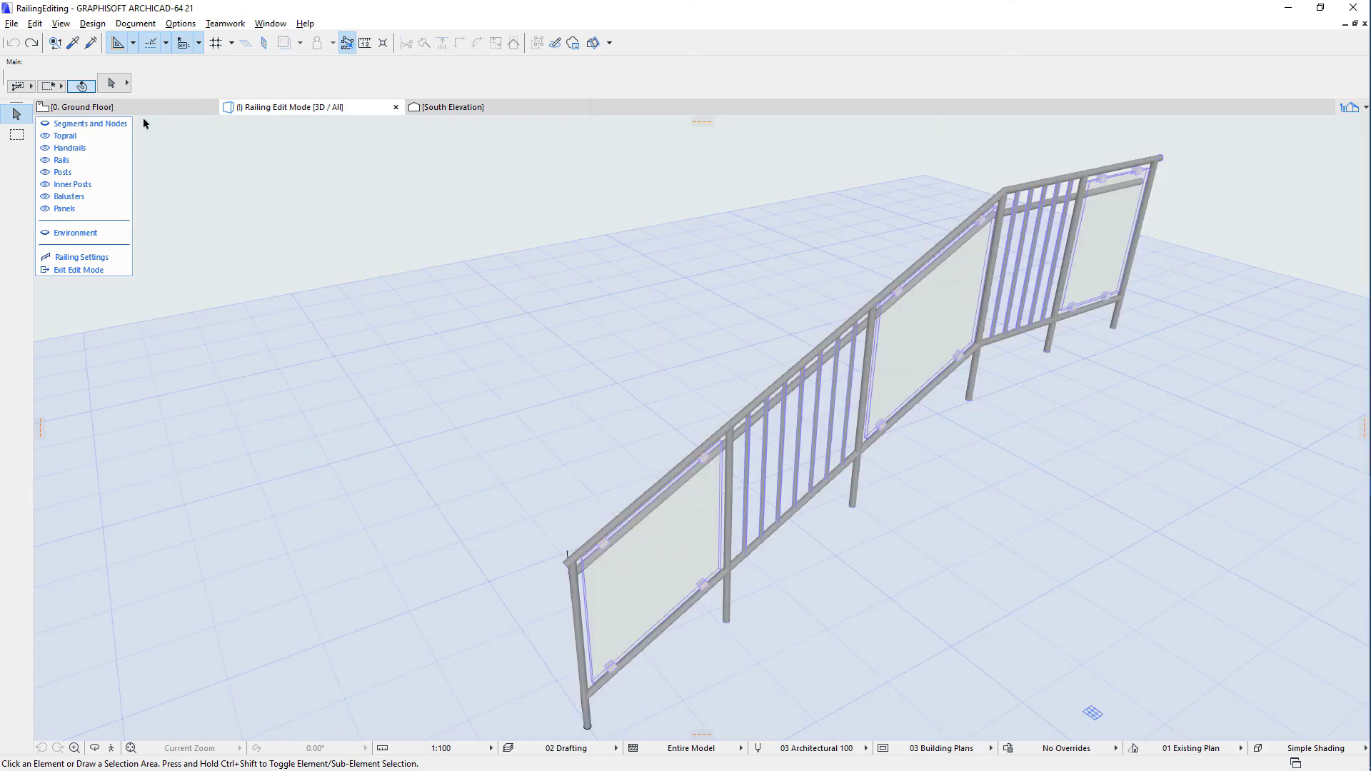
# Check the railing in South Elevation, exit edit mode there, and return to the 3D view
pyautogui.click(447, 112)
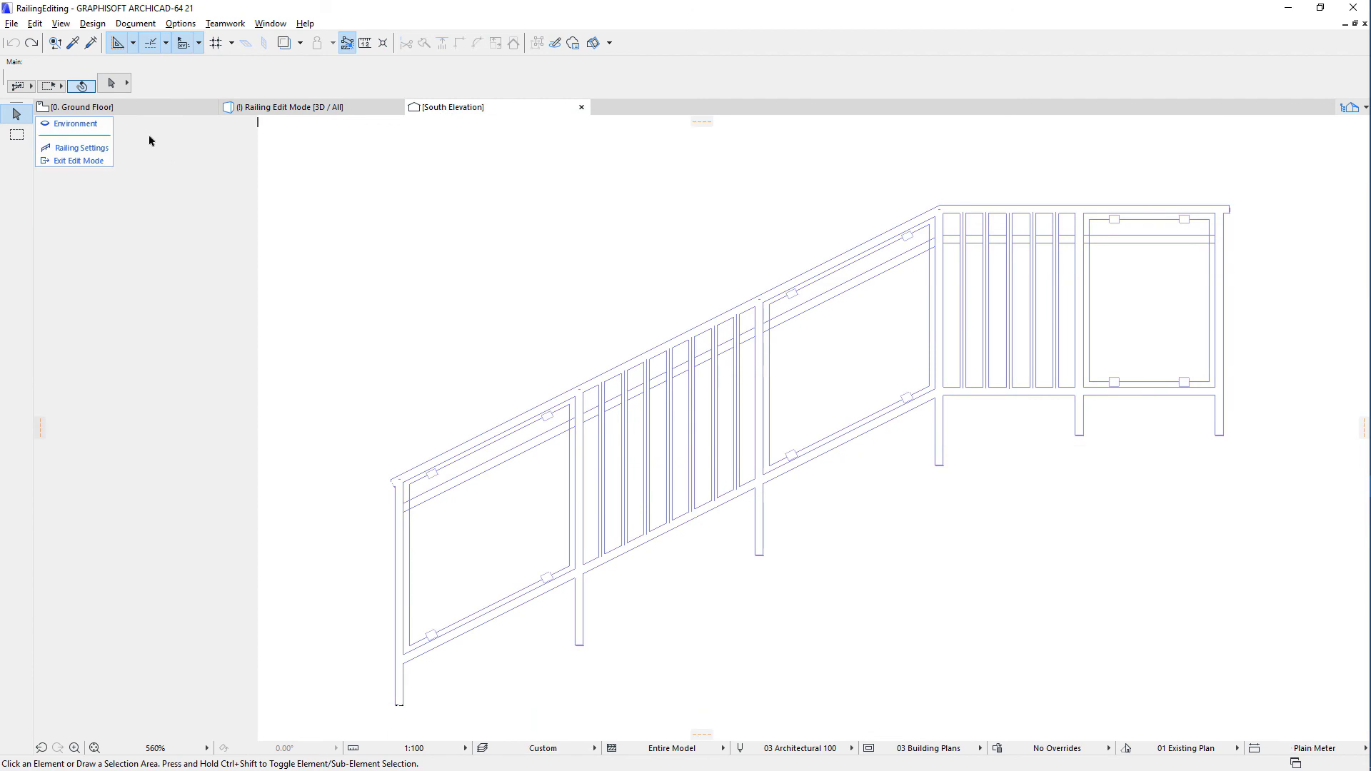
pyautogui.click(101, 127)
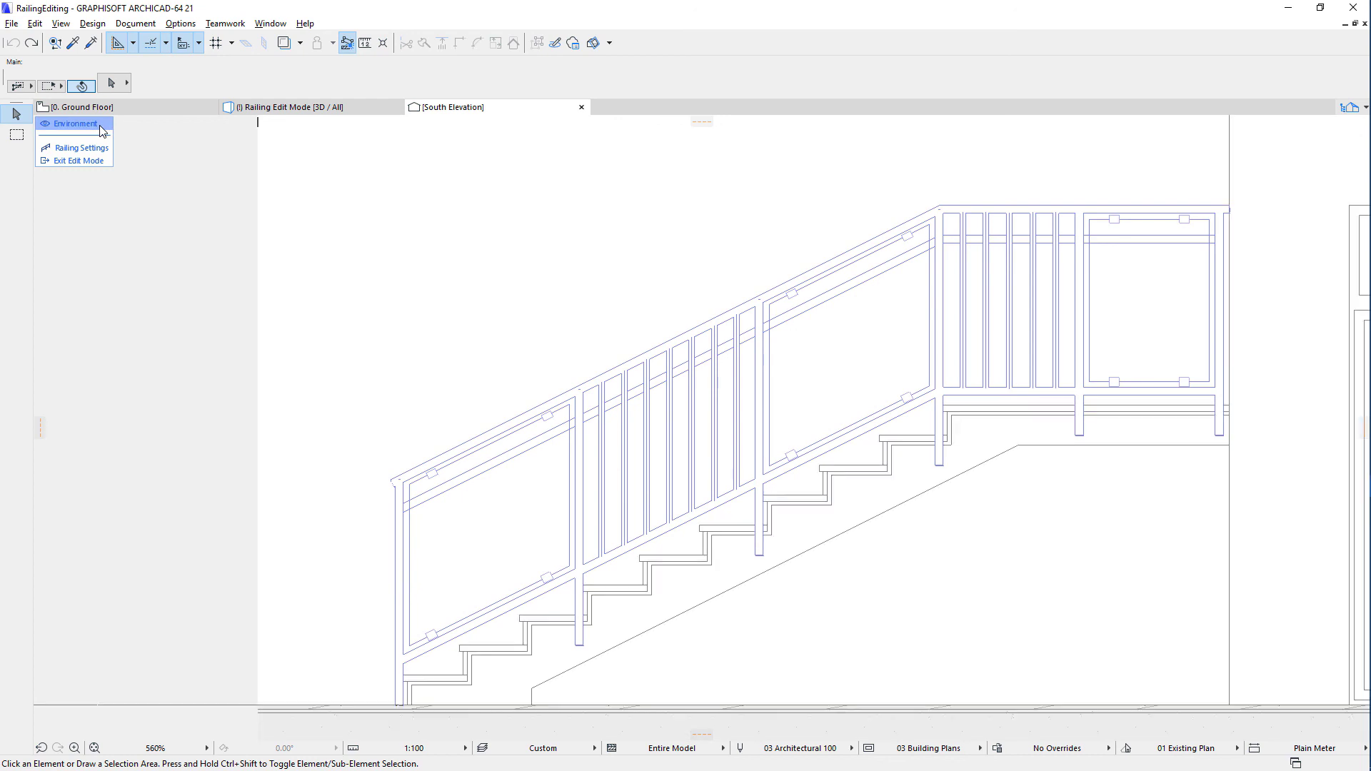
pyautogui.click(101, 127)
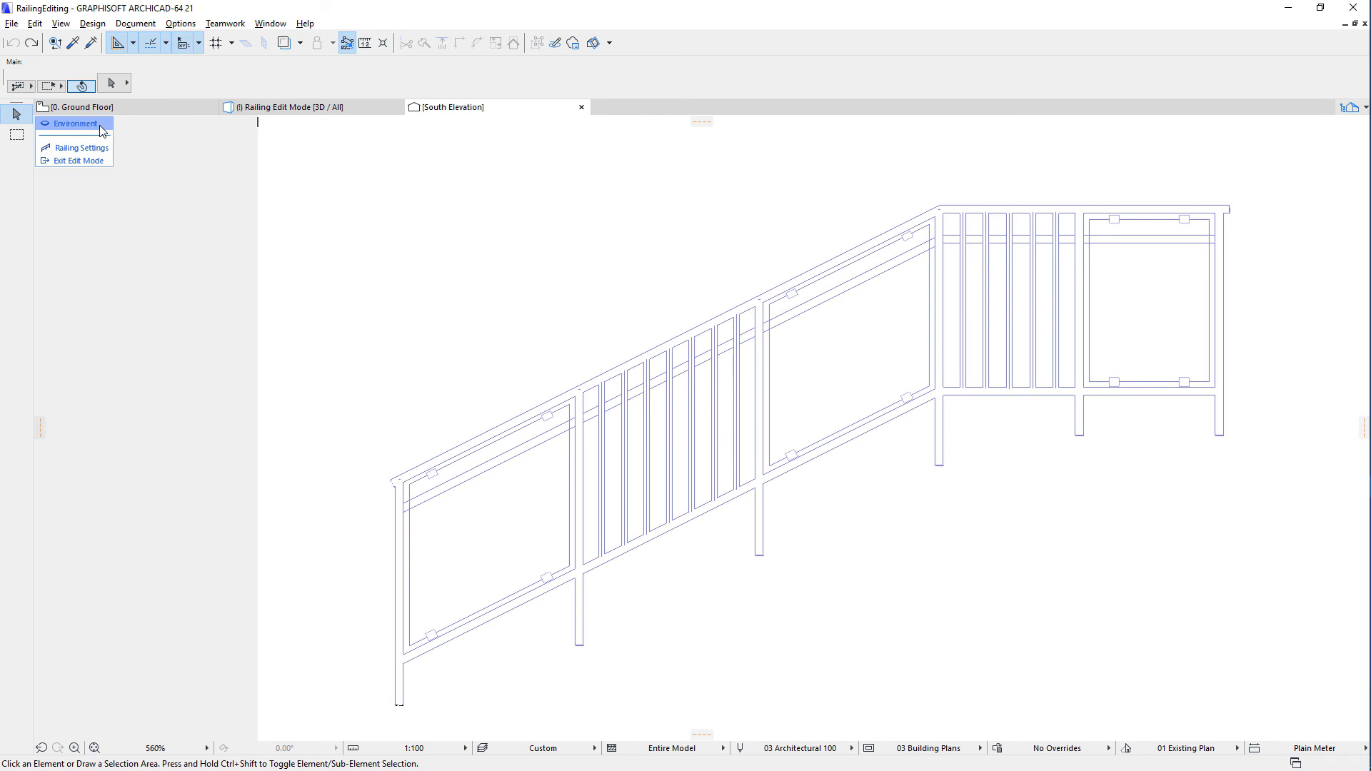
pyautogui.click(104, 161)
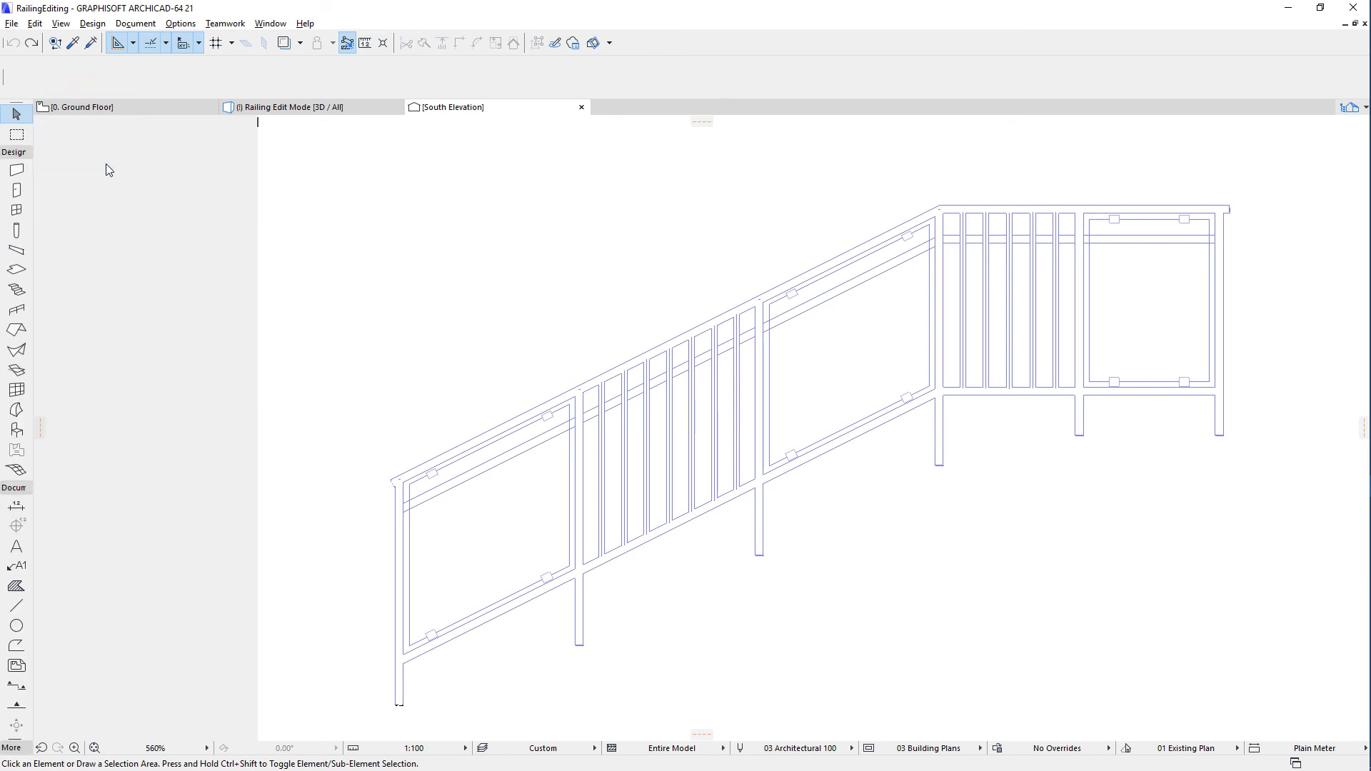
pyautogui.click(307, 110)
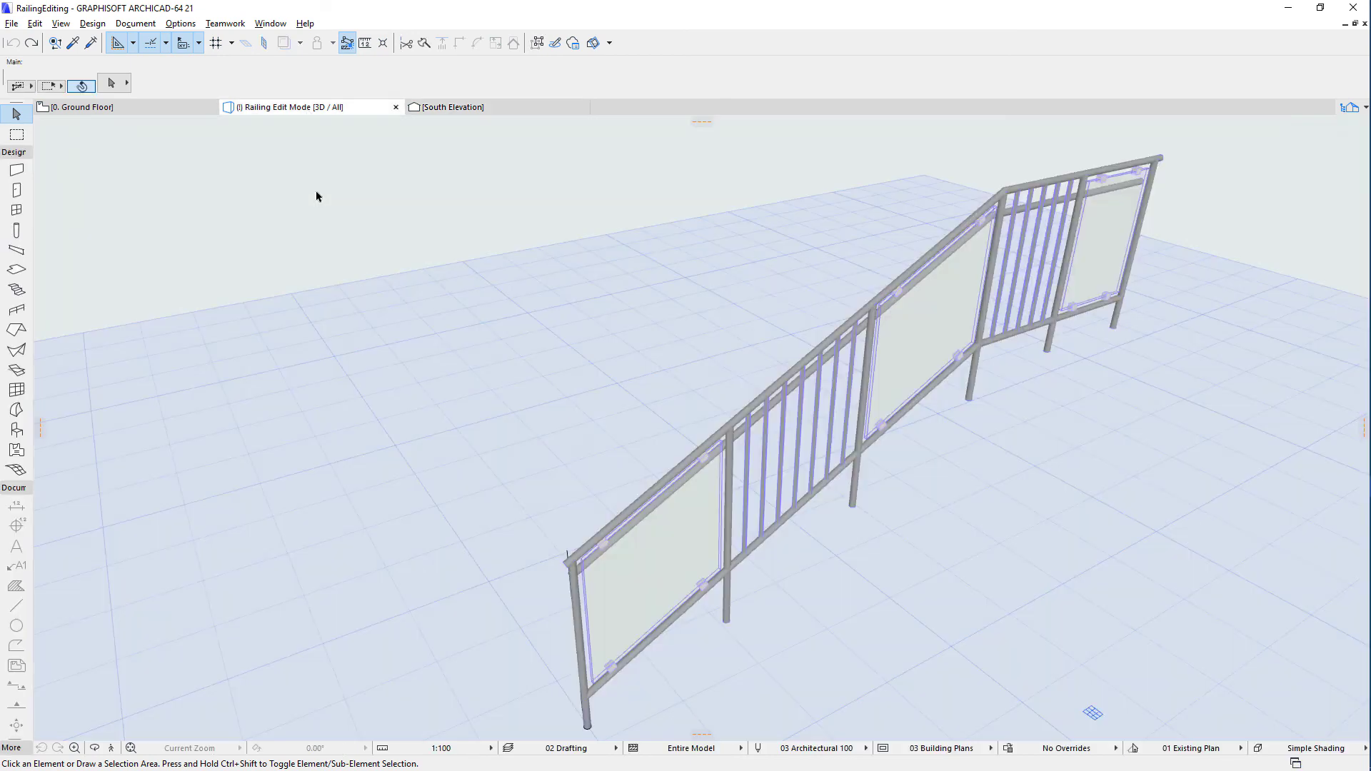
pyautogui.rightClick(350, 109)
pyautogui.moveTo(391, 139)
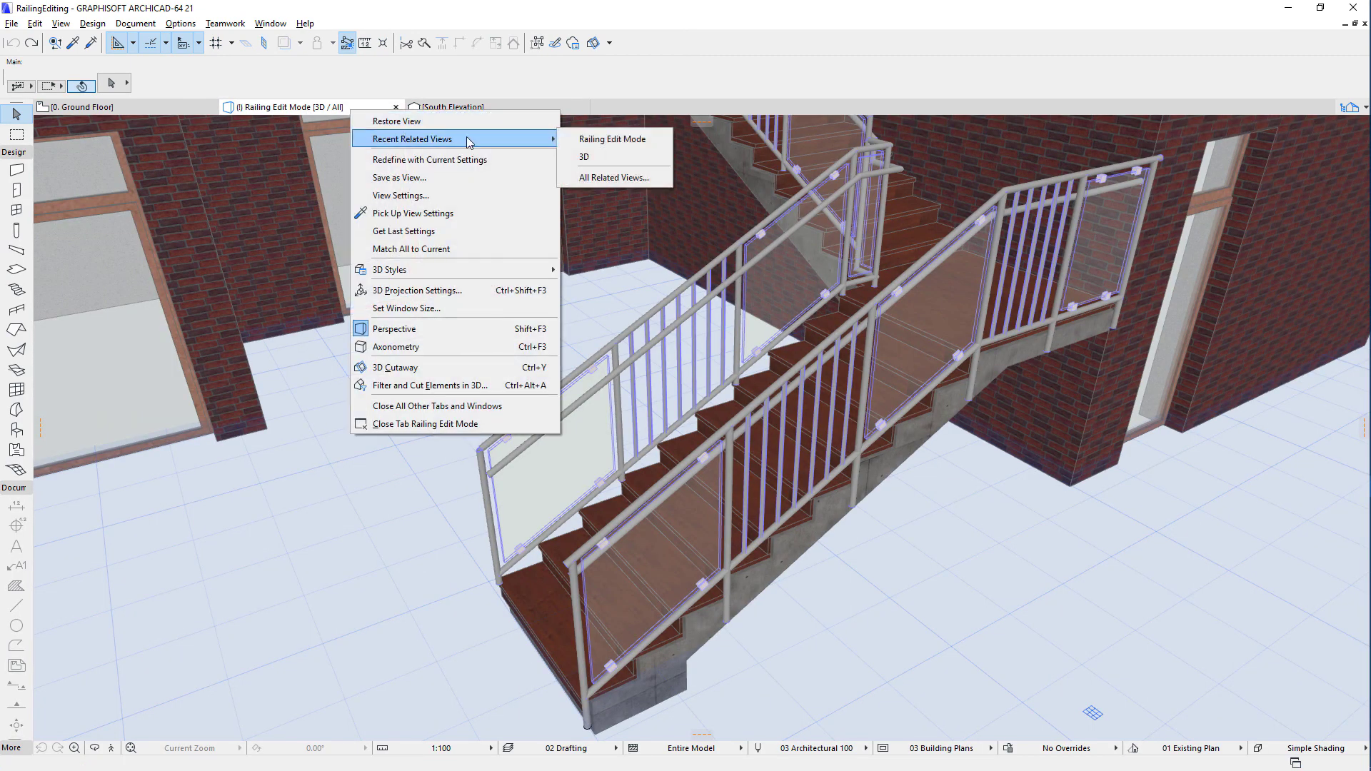